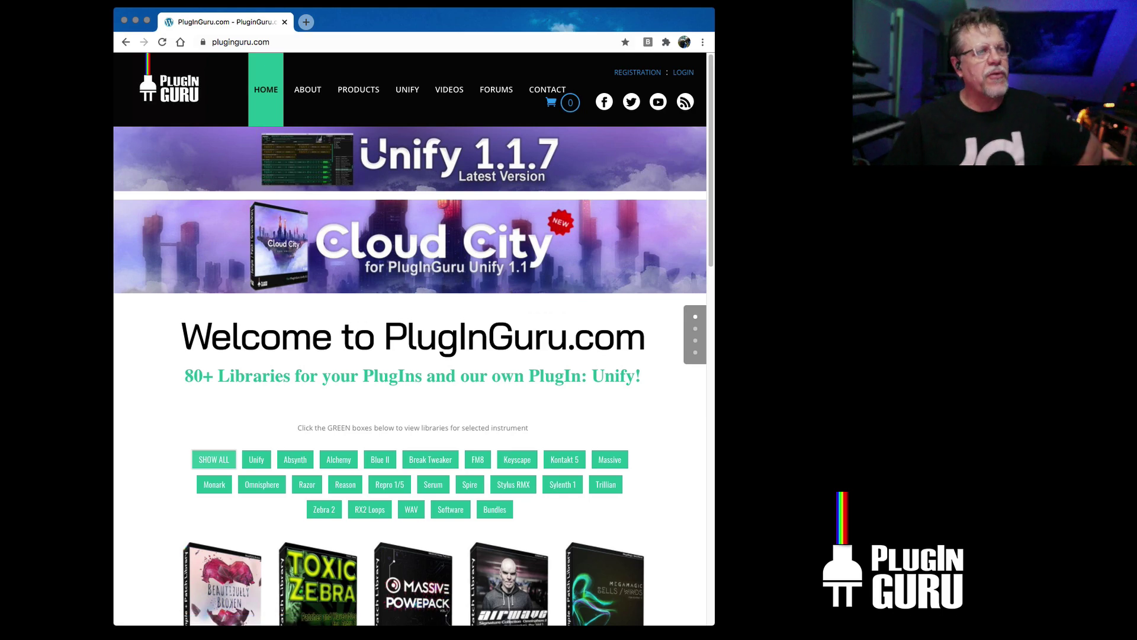
Show the PlugInGuru products list with Unify (Standard Edition) and Unify DEMO Version
mouse_move(358, 90)
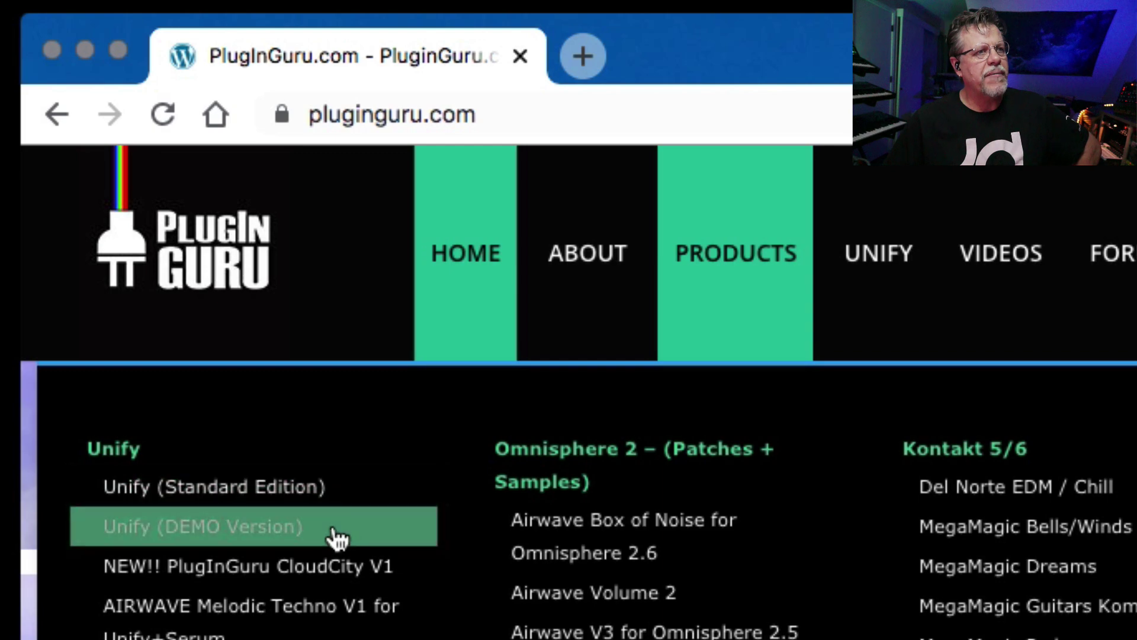
Open the Unify (Standard Edition) product page, look through it, and nudge the browser window
click(316, 461)
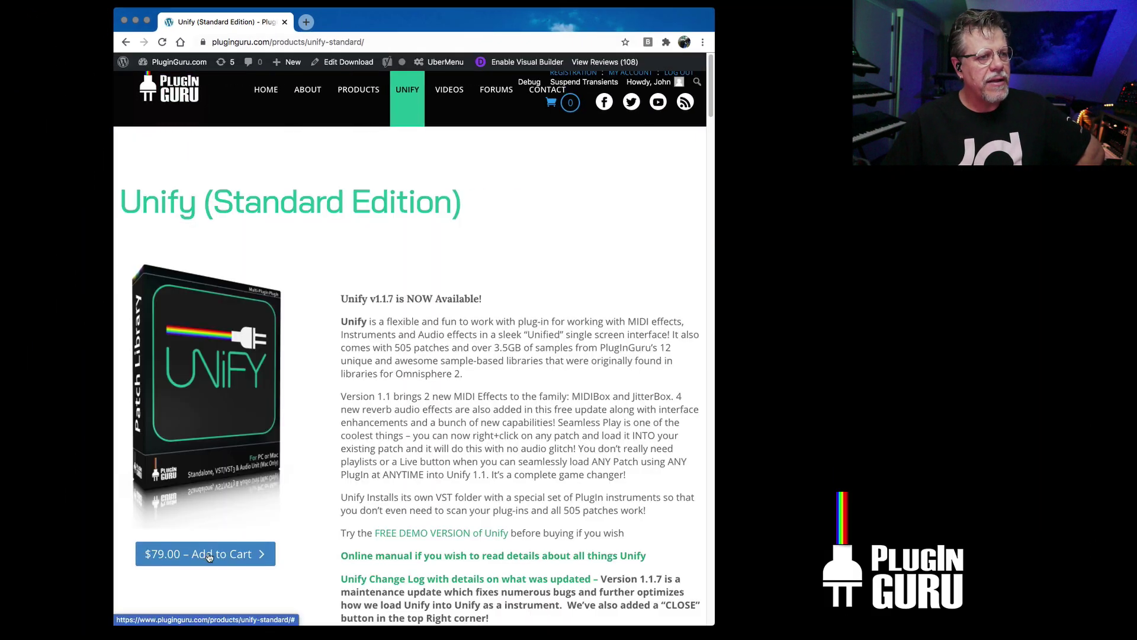
scroll(237, 539, down, 2)
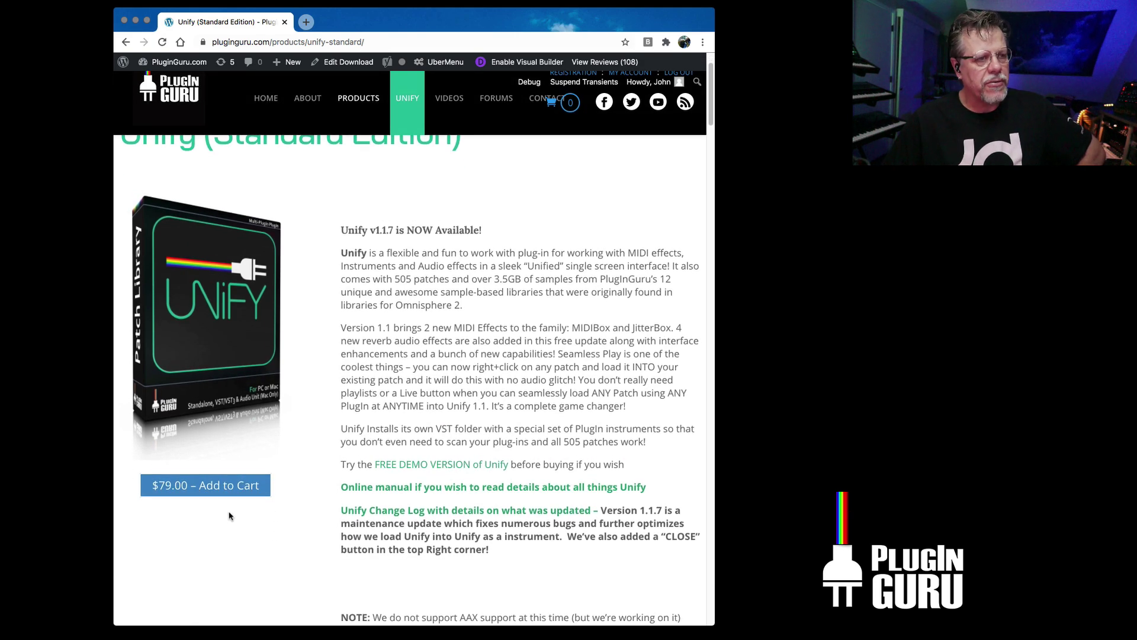
scroll(234, 519, up, 2)
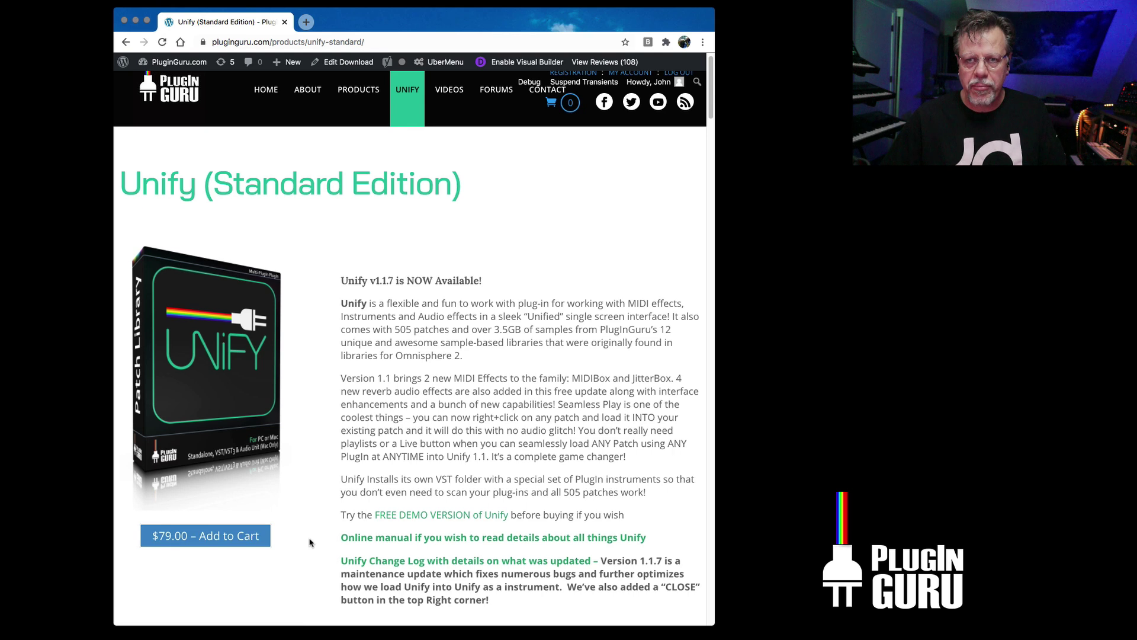
scroll(307, 541, down, 1)
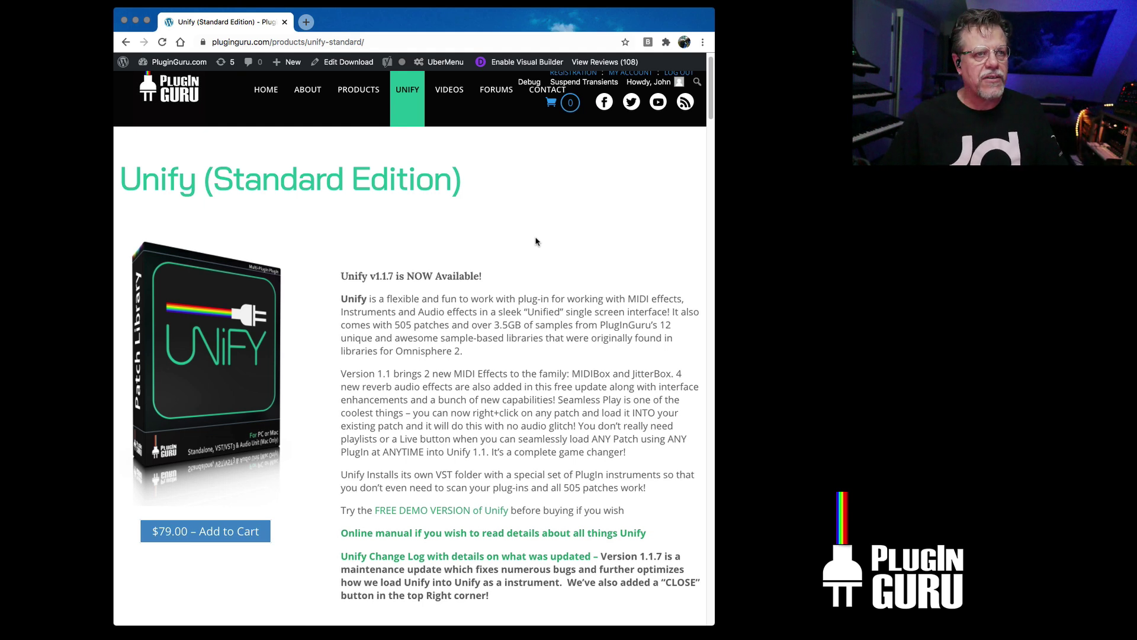
drag(161, 23, 176, 31)
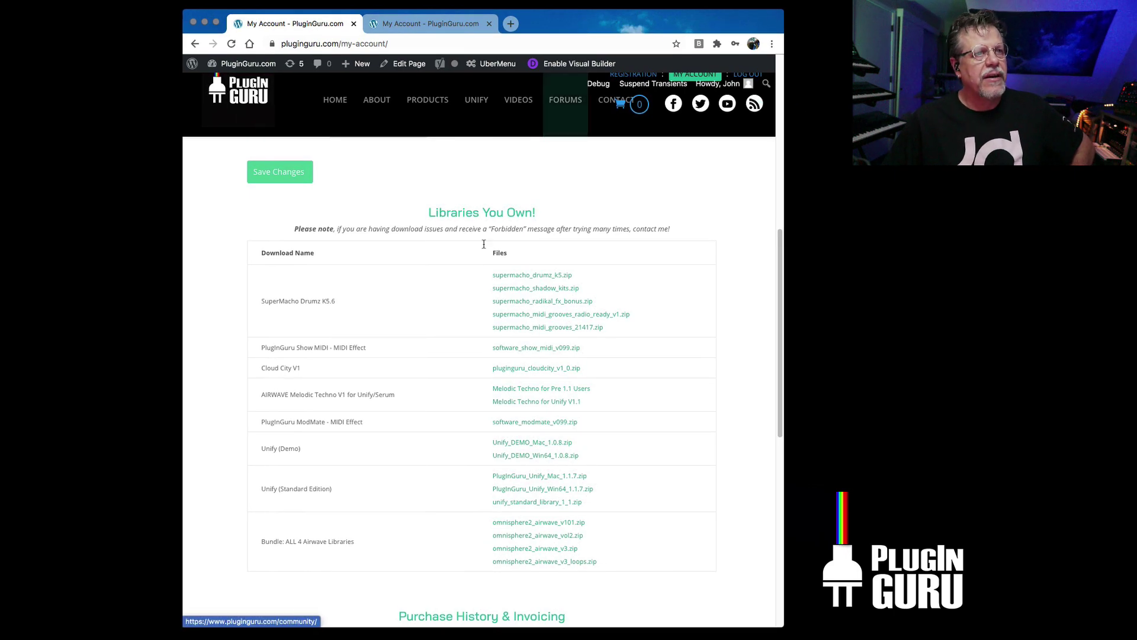
Scroll down past the Libraries You Own downloads toward Purchase History
mouse_move(434, 146)
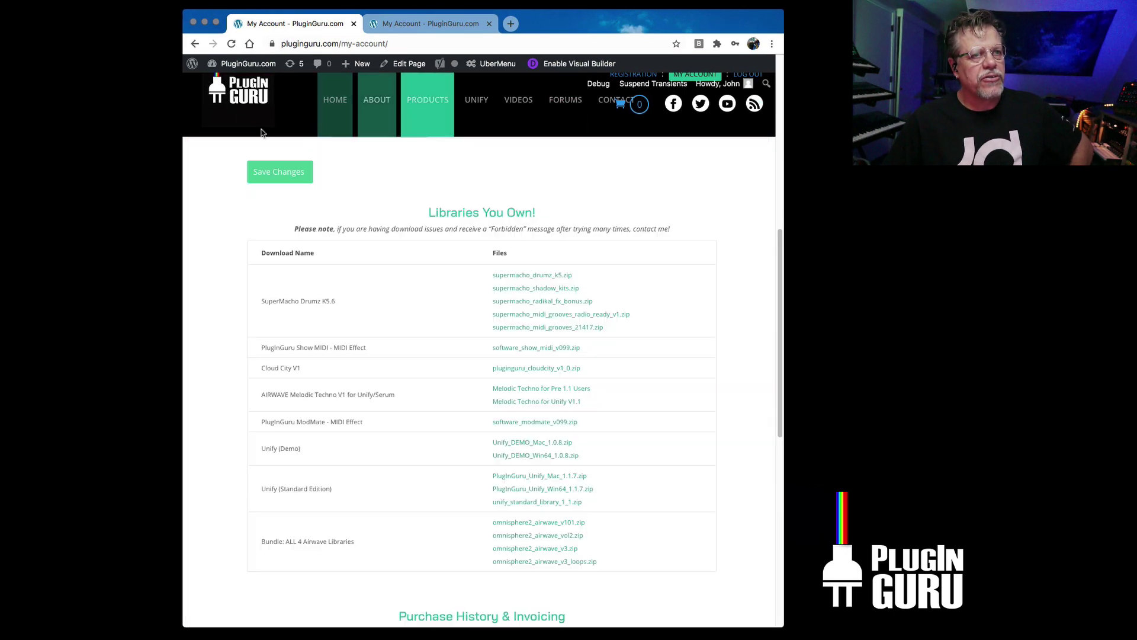
scroll(466, 299, down, 1)
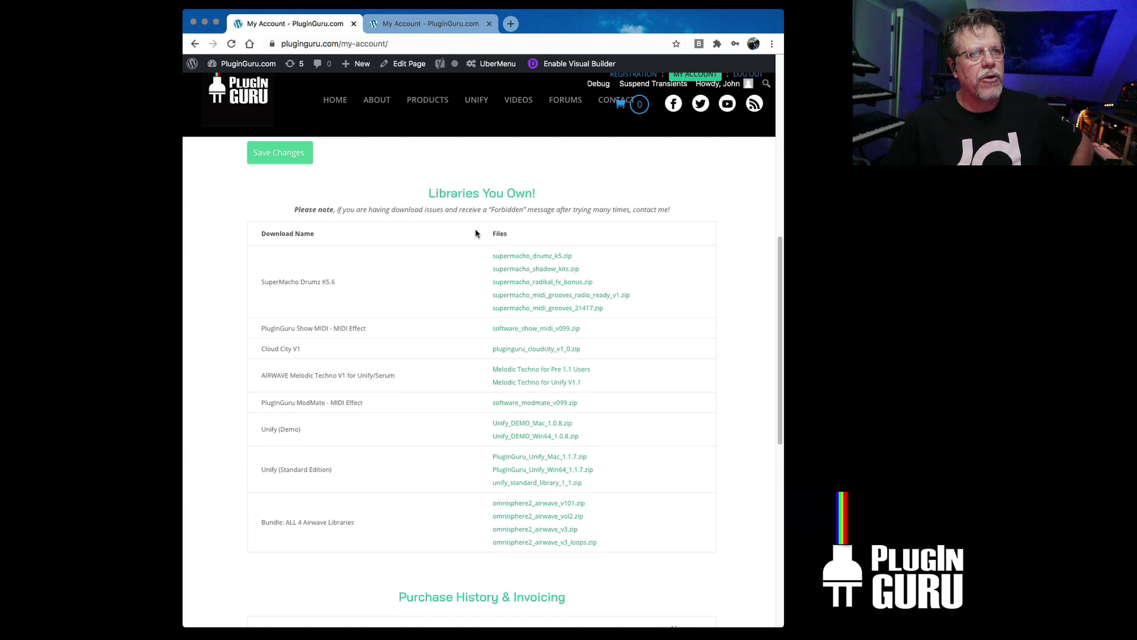
scroll(489, 260, down, 2)
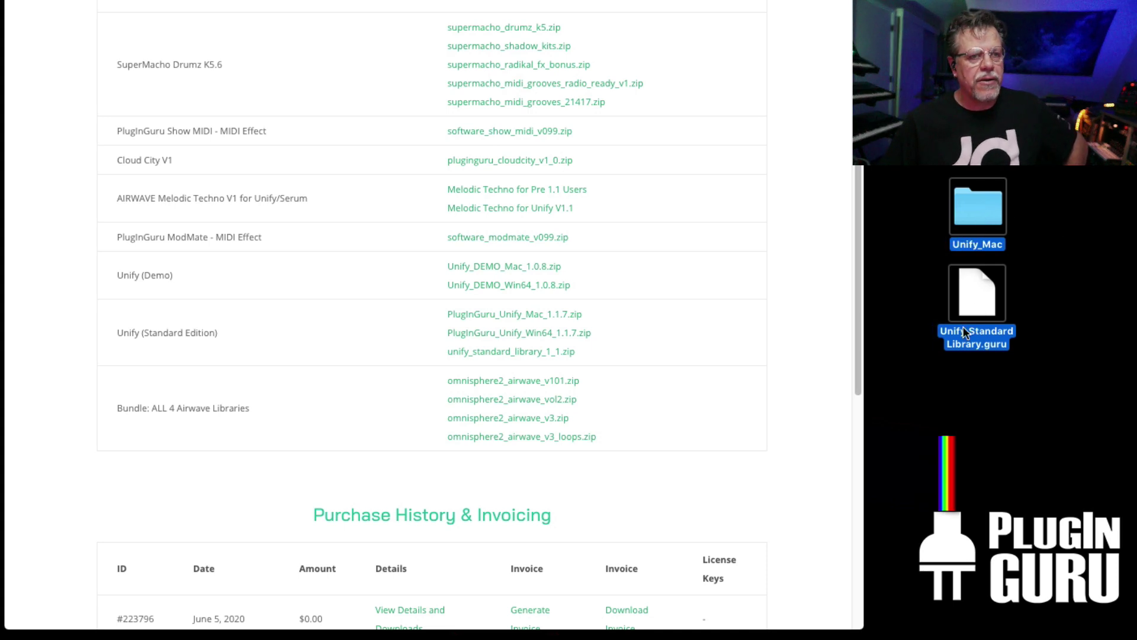
scroll(656, 341, down, 10)
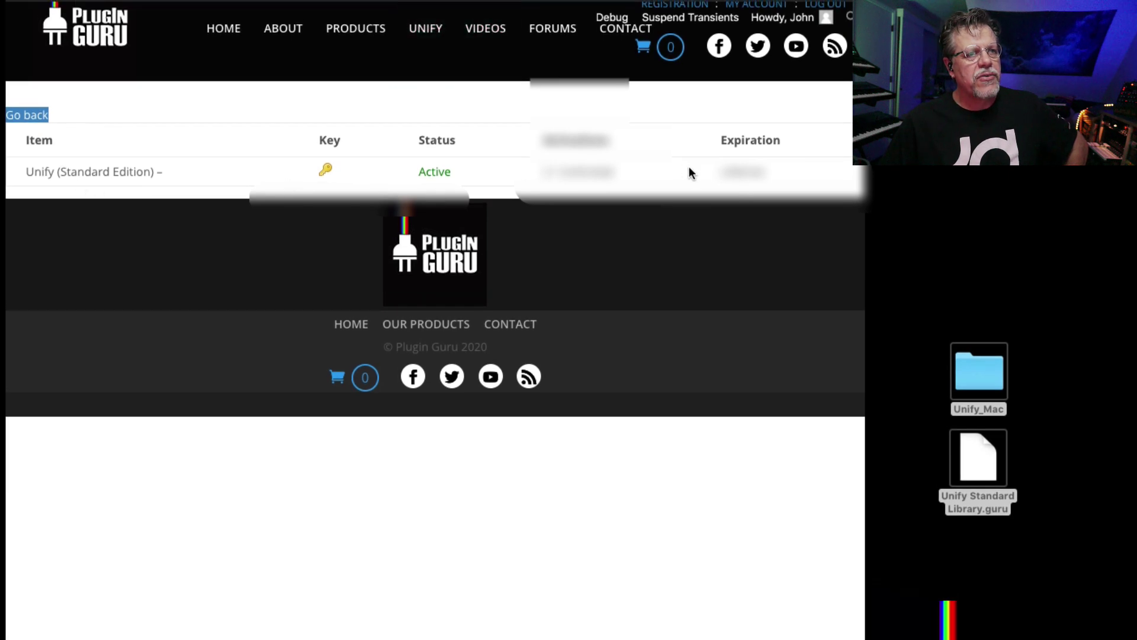
Reveal the Unify (Standard Edition) licence key, select it, then hide it again
click(326, 173)
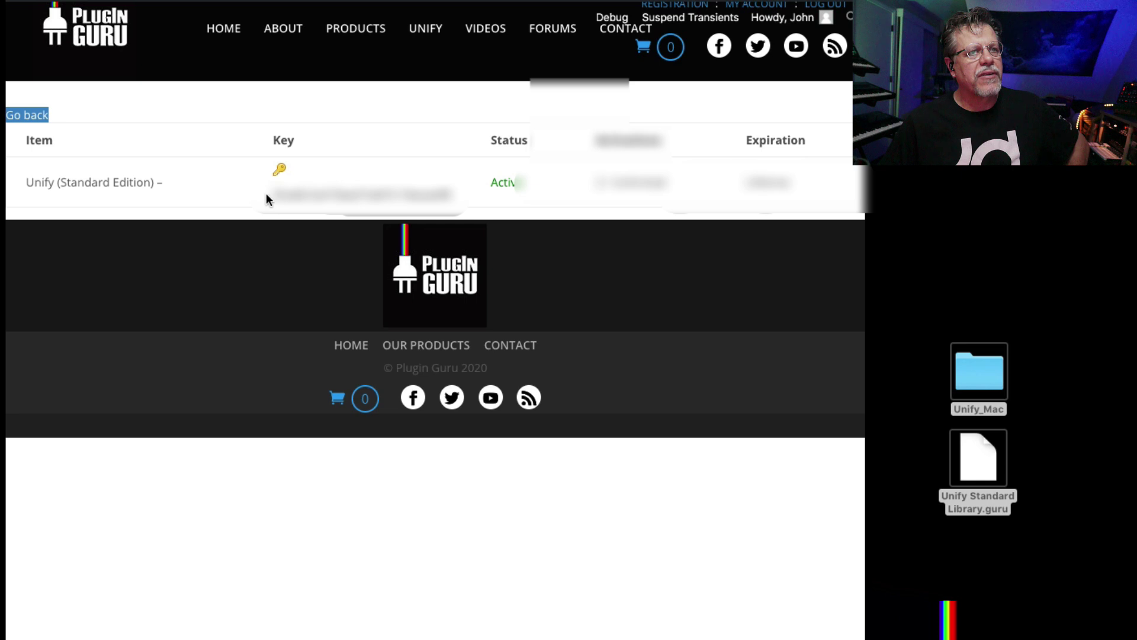
drag(266, 194, 457, 205)
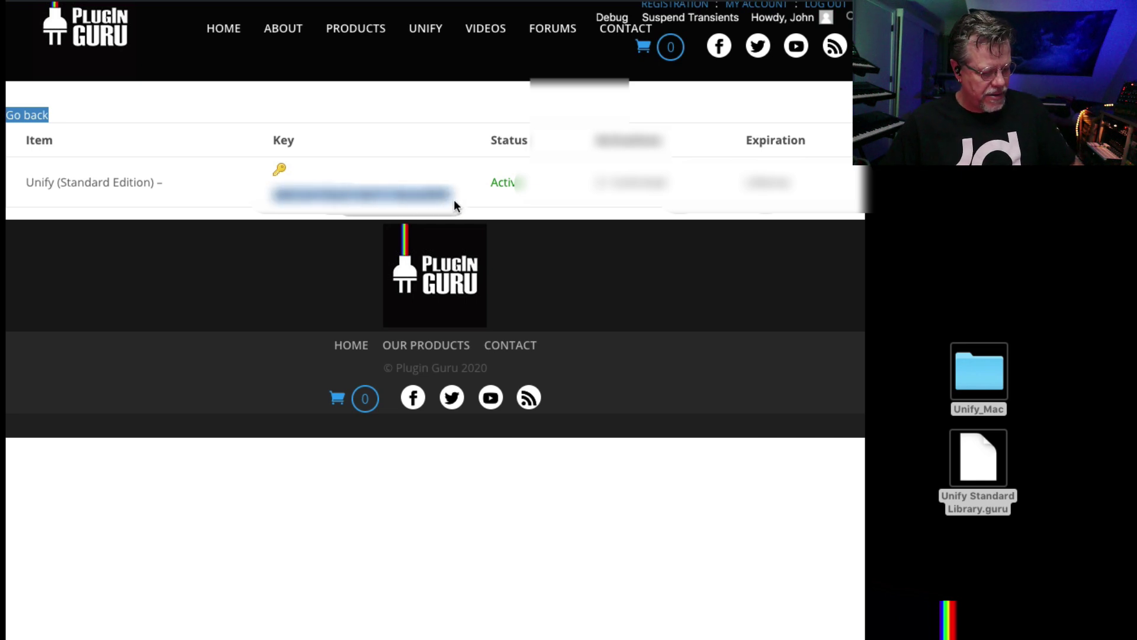
click(282, 171)
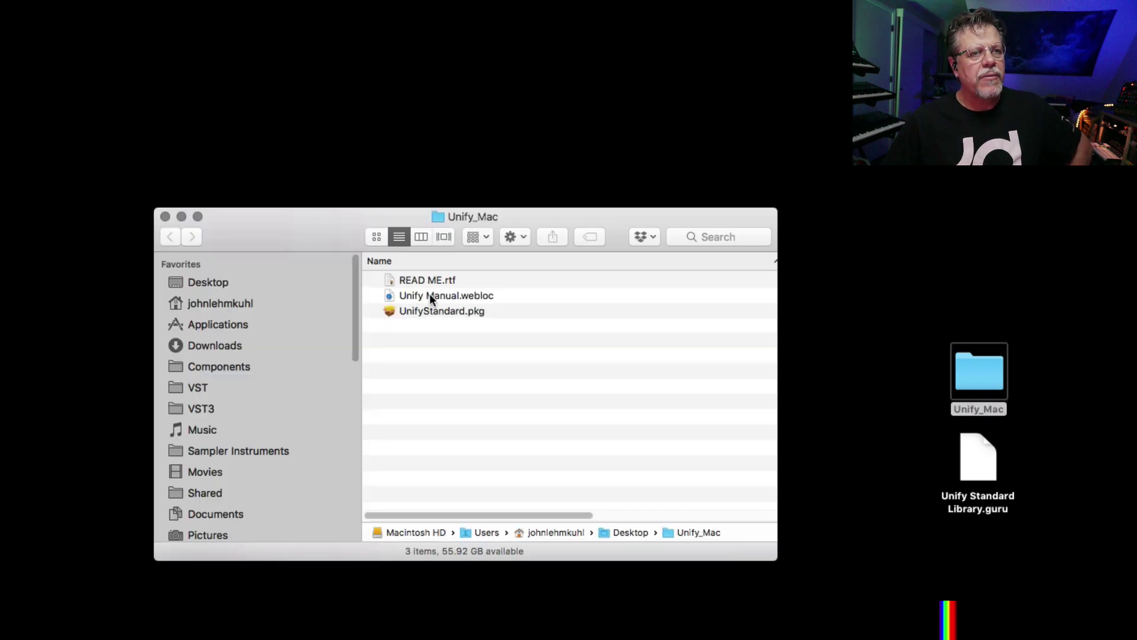
Open READ ME.rtf from the Unify_Mac folder and read down to the bundled plug-in list
click(462, 295)
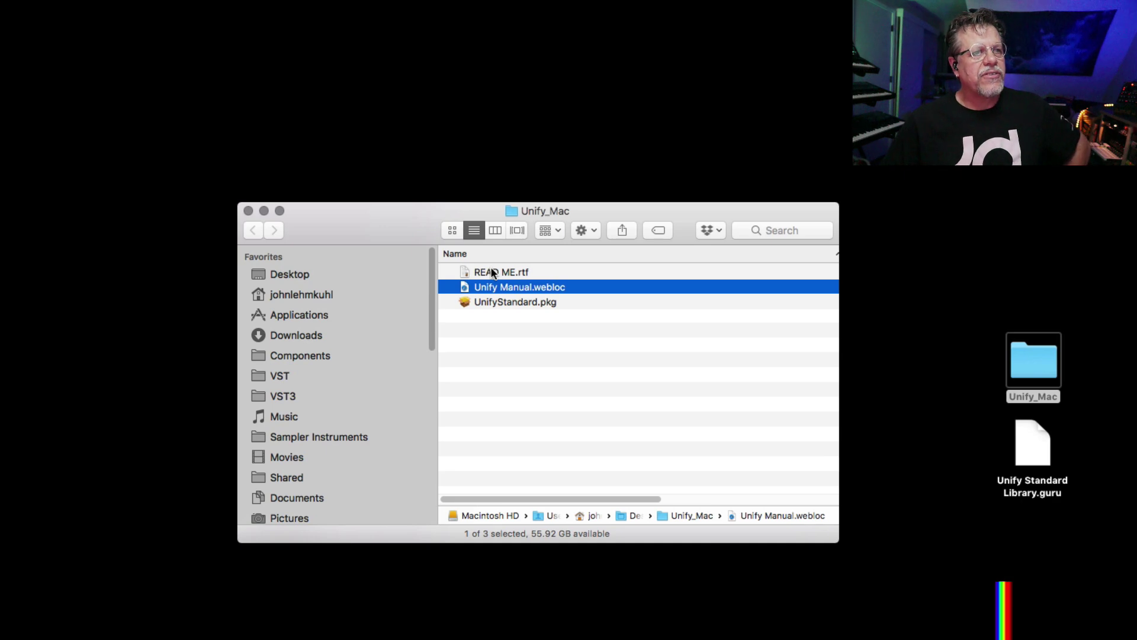
double_click(491, 267)
scroll(486, 271, down, 10)
scroll(428, 305, down, 10)
scroll(428, 308, down, 20)
scroll(427, 304, down, 8)
scroll(428, 306, down, 1)
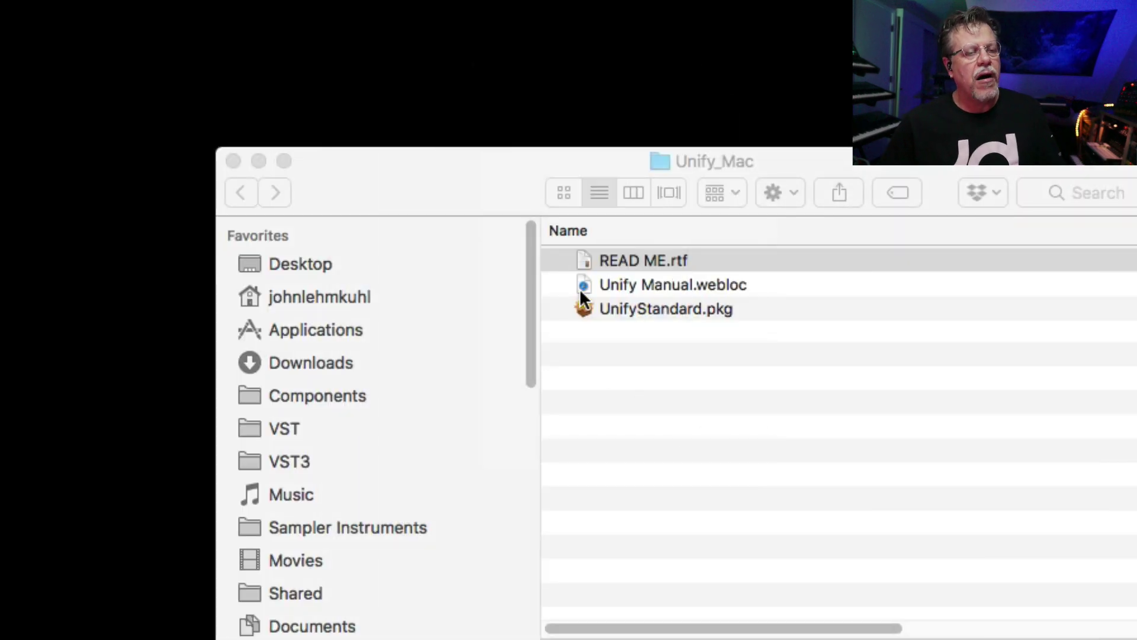
Select Unify Manual.webloc in the Unify_Mac folder
click(583, 285)
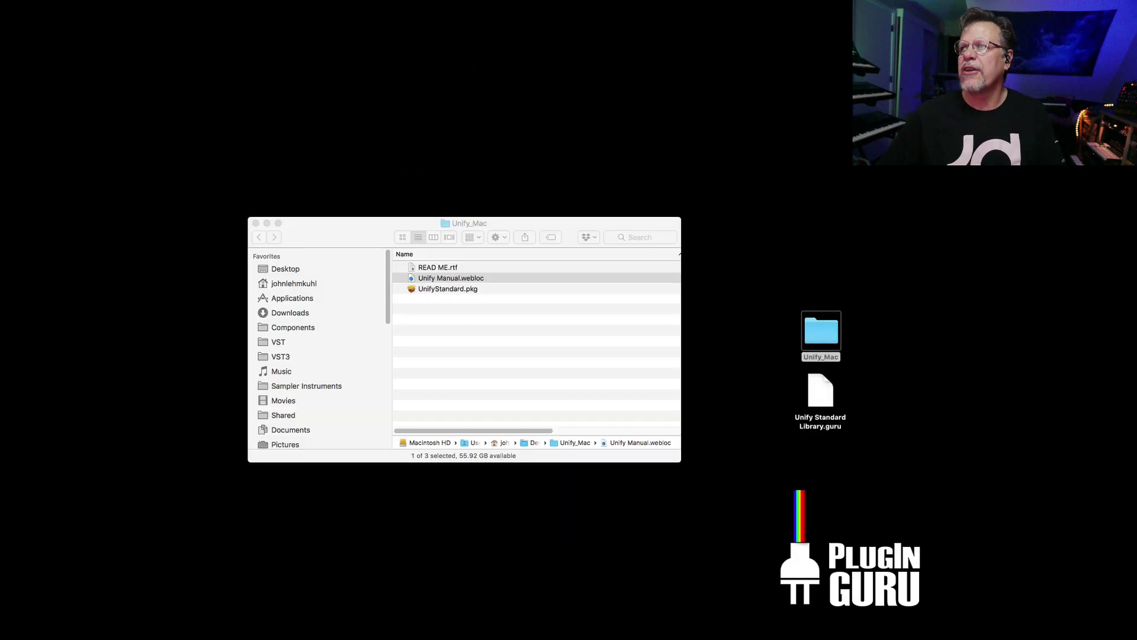
Open the Unify online manual, read Downloading and Installing Unify, then visit PlugInGuru's Contact page
key(super+o)
drag(394, 35, 371, 22)
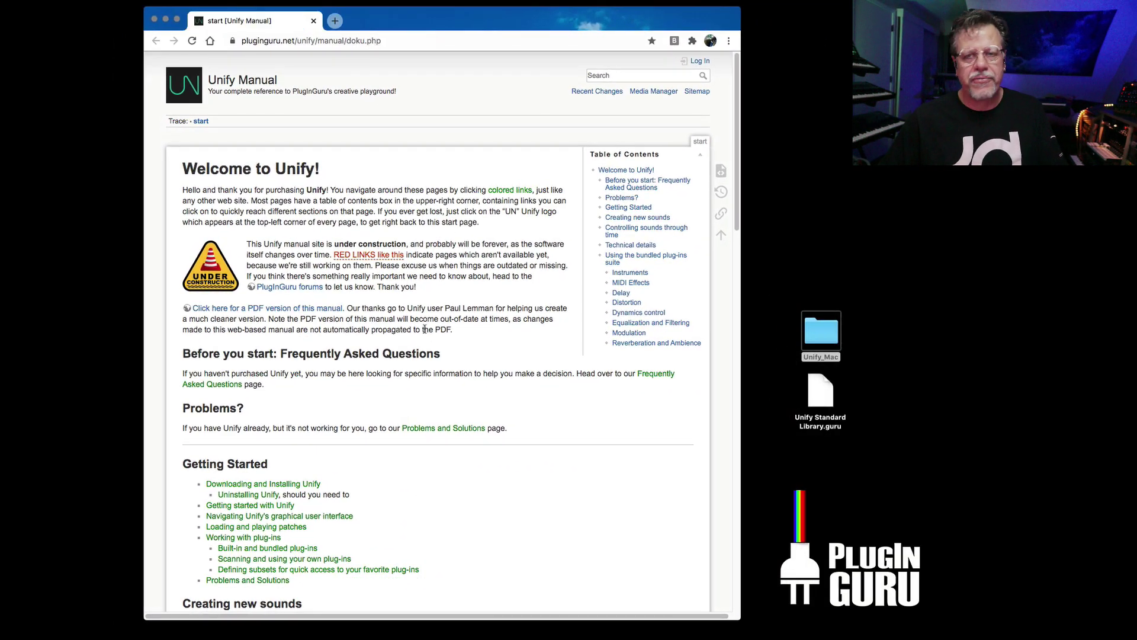
scroll(420, 333, down, 5)
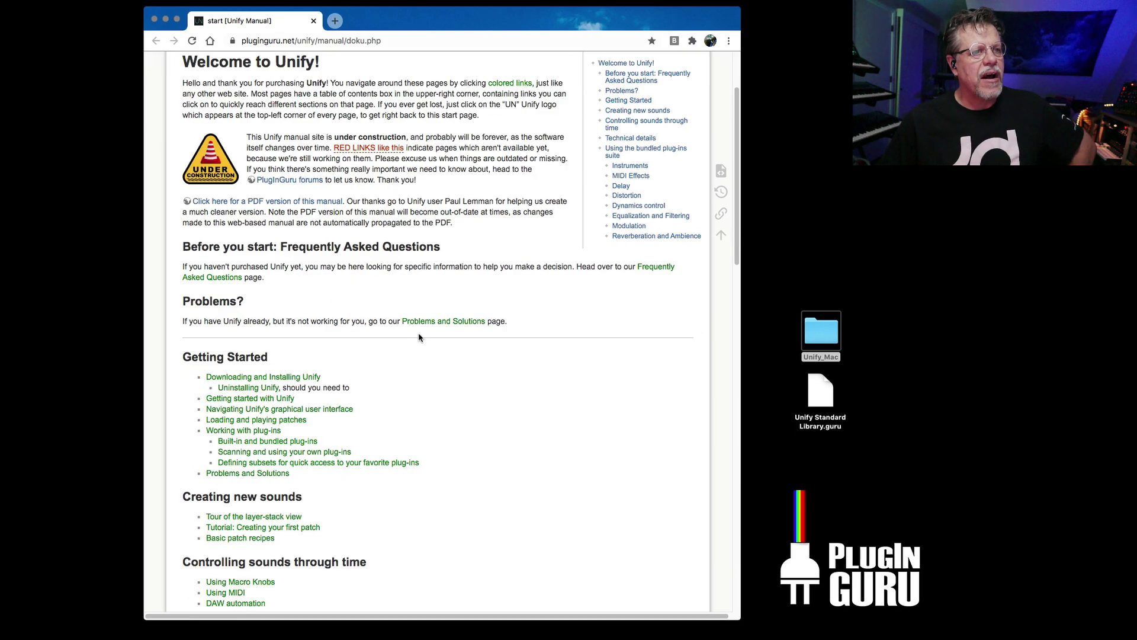
click(288, 365)
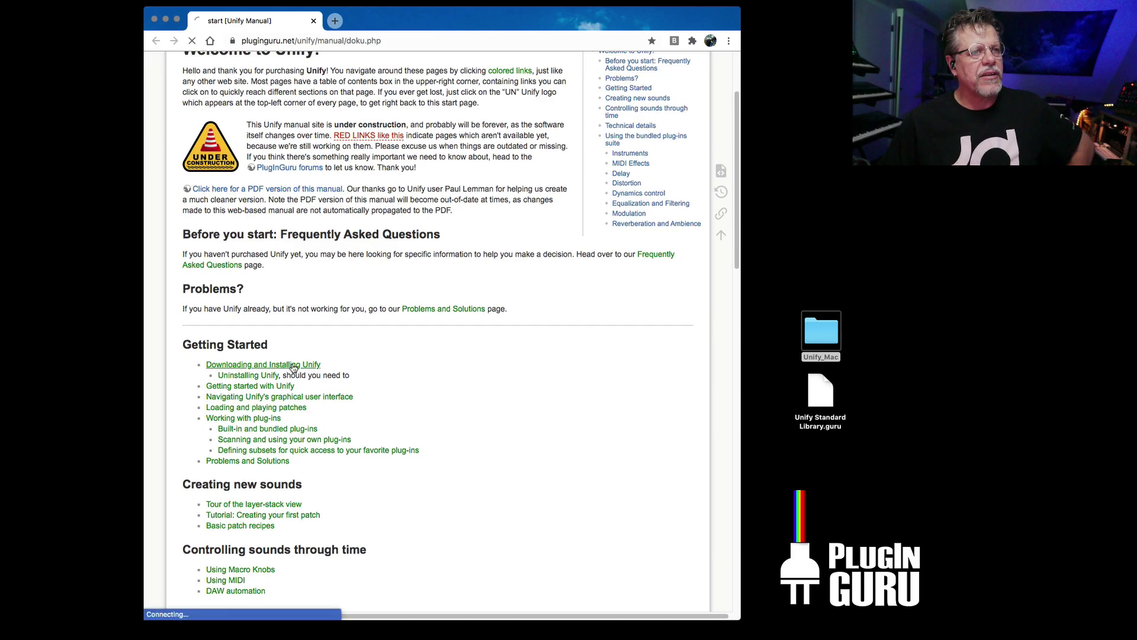
scroll(415, 327, down, 12)
scroll(414, 327, down, 20)
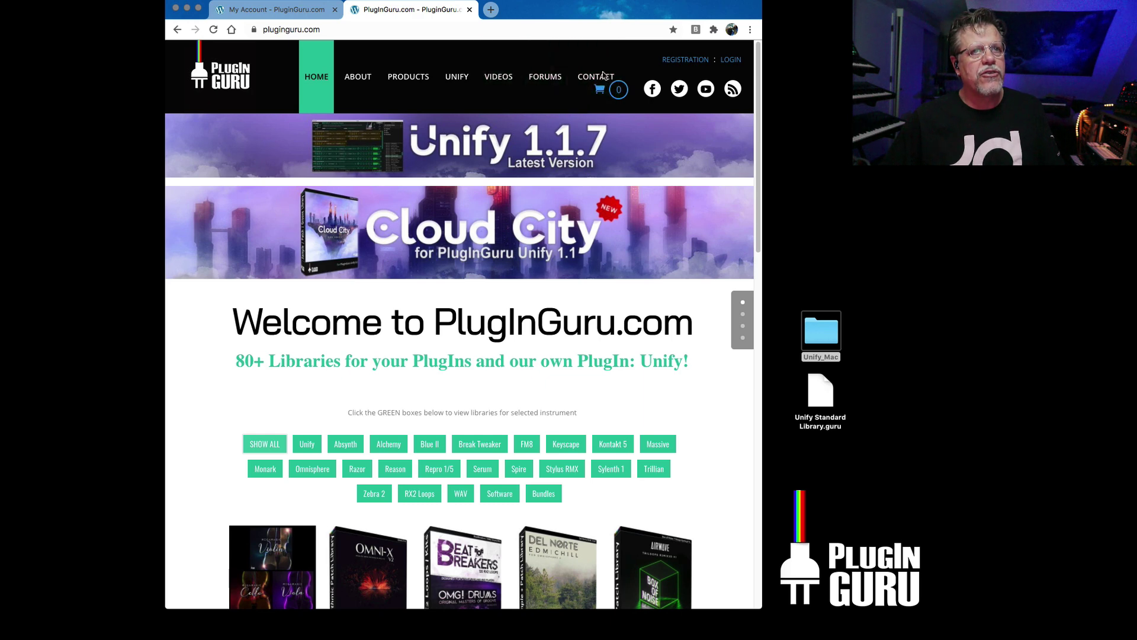
click(598, 76)
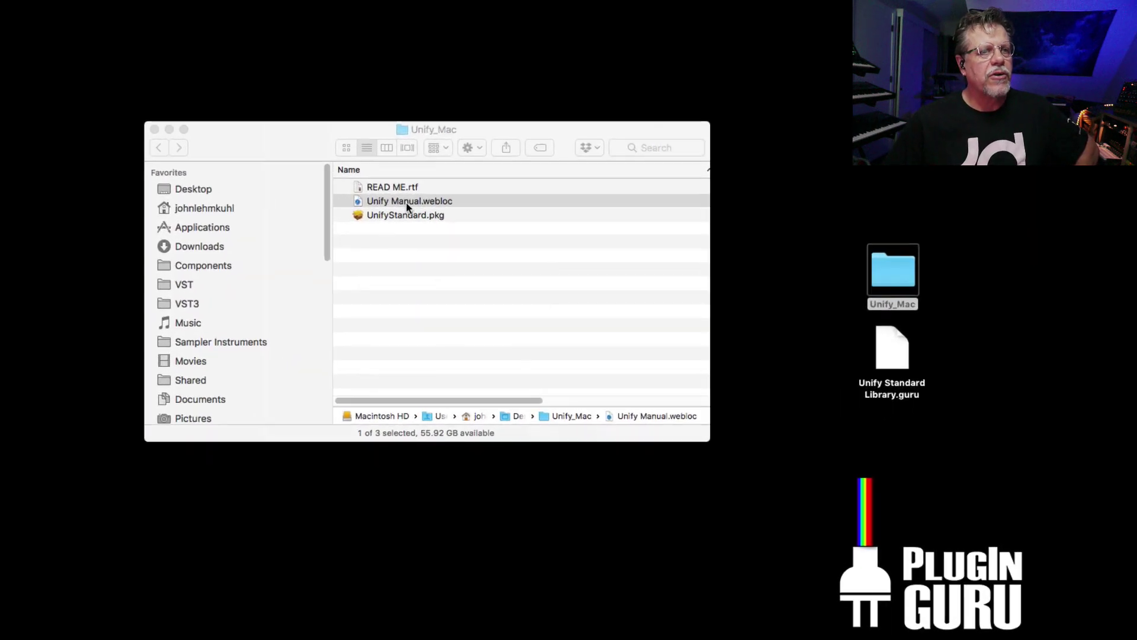
Install Unify from UnifyStandard.pkg, accepting the licence and authorising with the account password
click(445, 289)
double_click(403, 216)
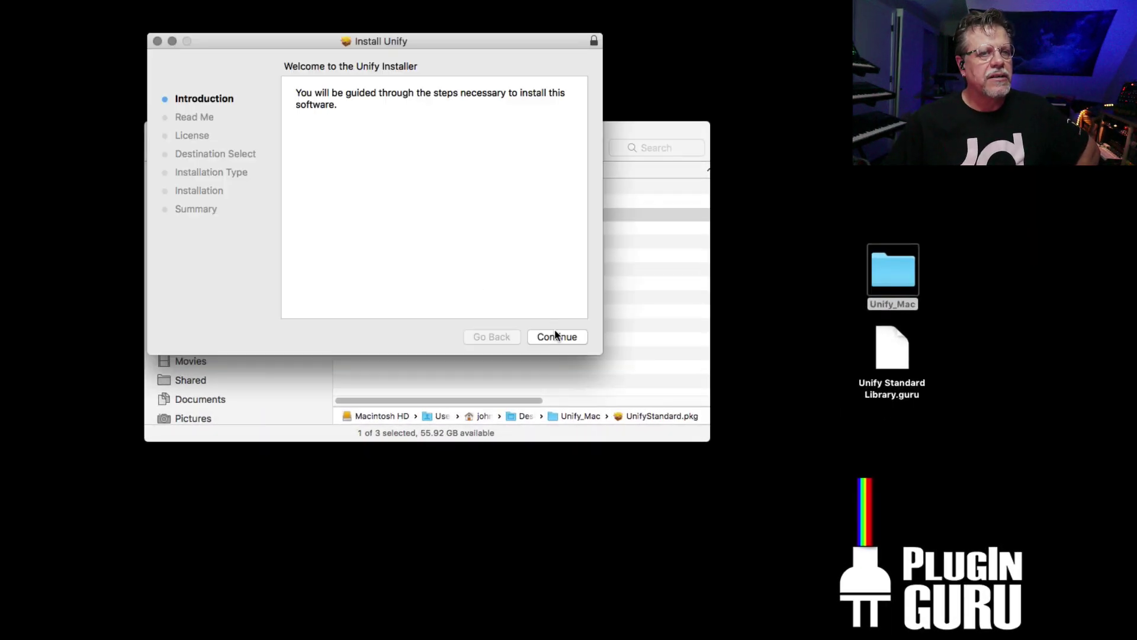
click(556, 336)
click(557, 336)
click(557, 336)
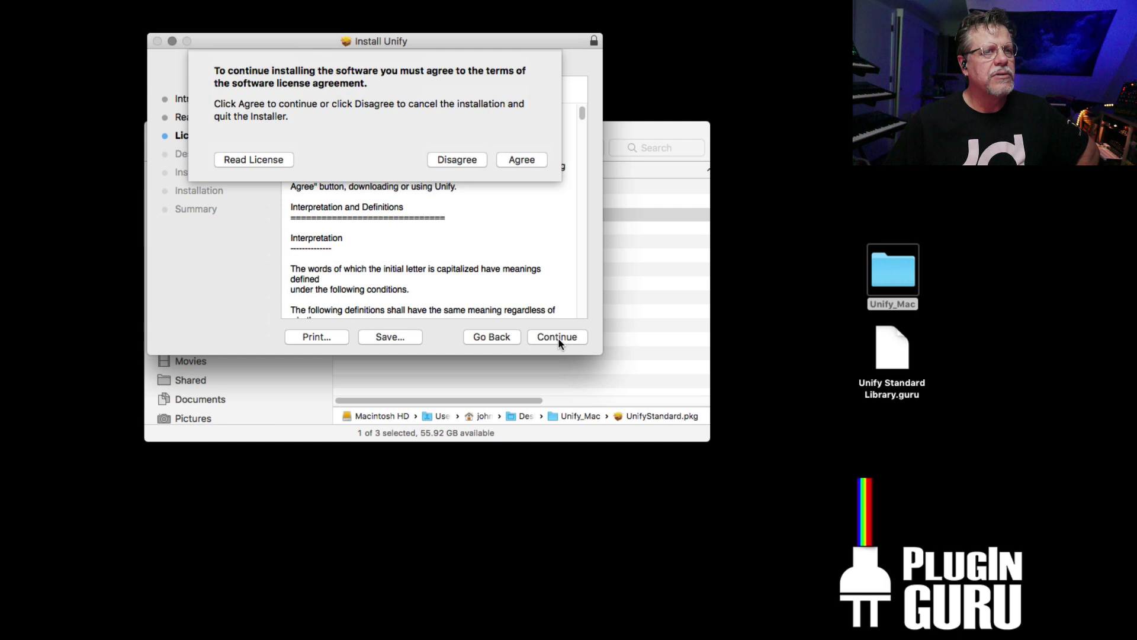
click(529, 159)
click(562, 336)
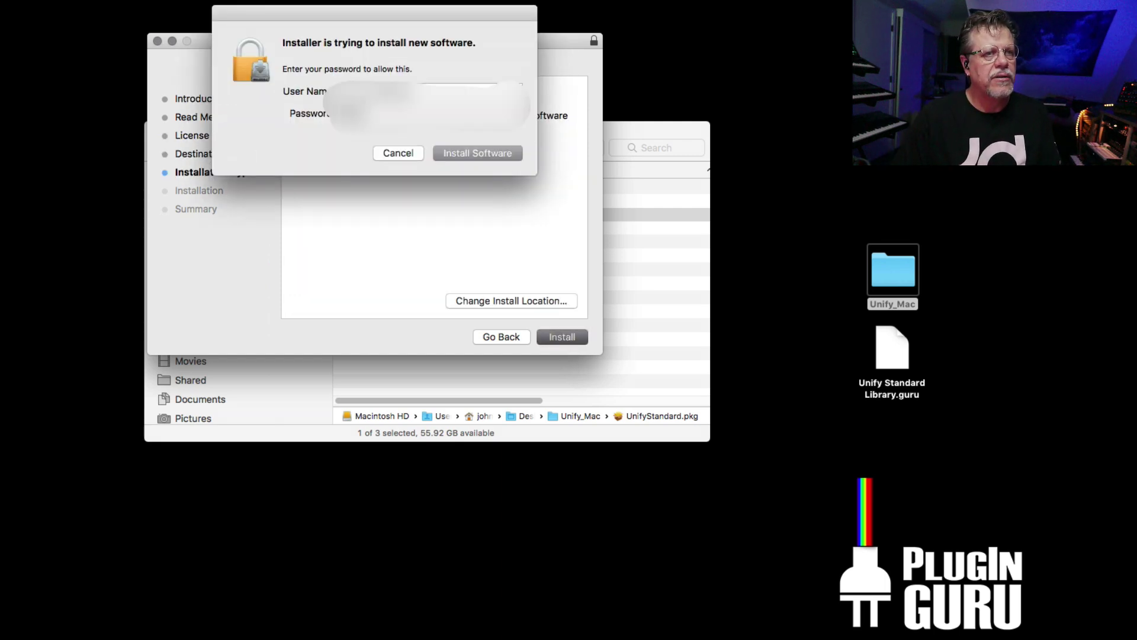
key(Return)
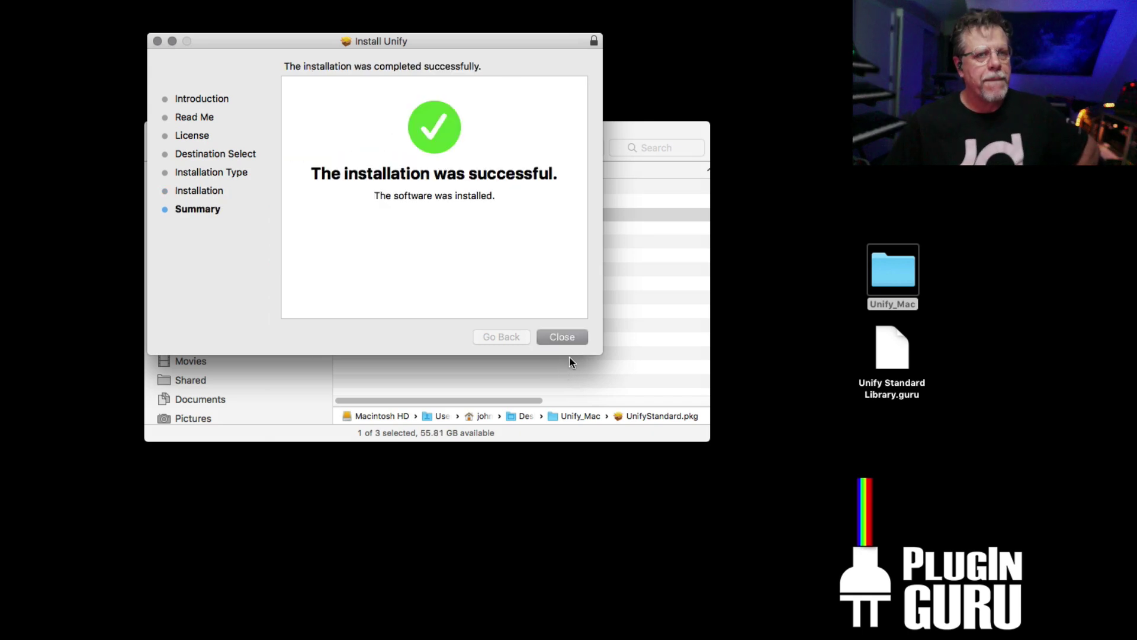
click(565, 336)
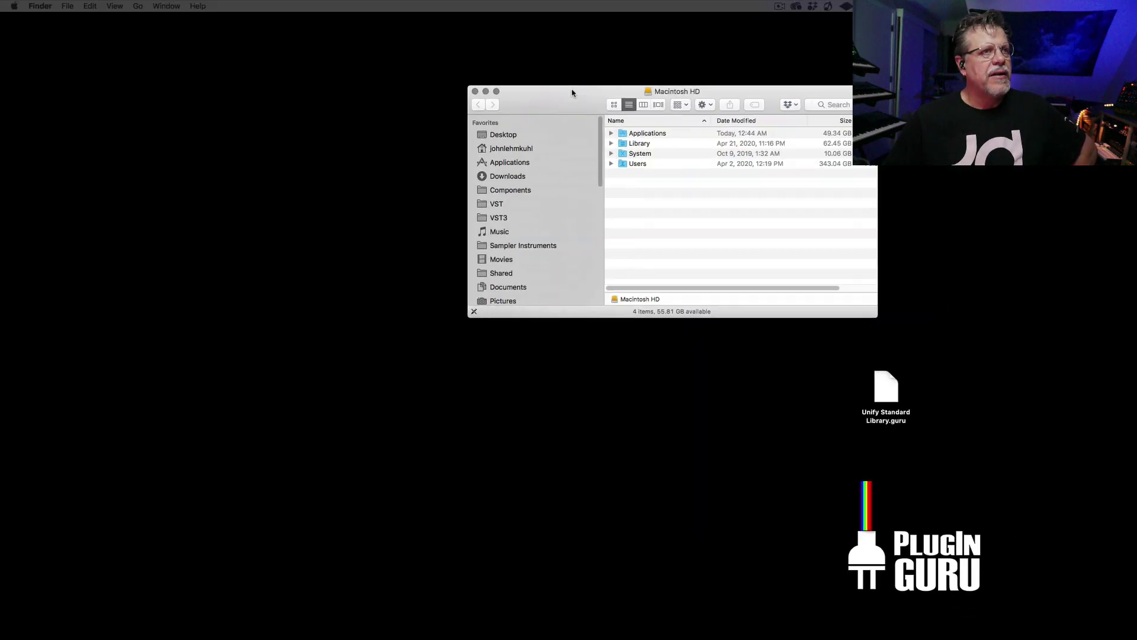
Go to the Applications folder via the Go menu and launch Unify
drag(569, 93, 550, 106)
double_click(603, 143)
key(super+w)
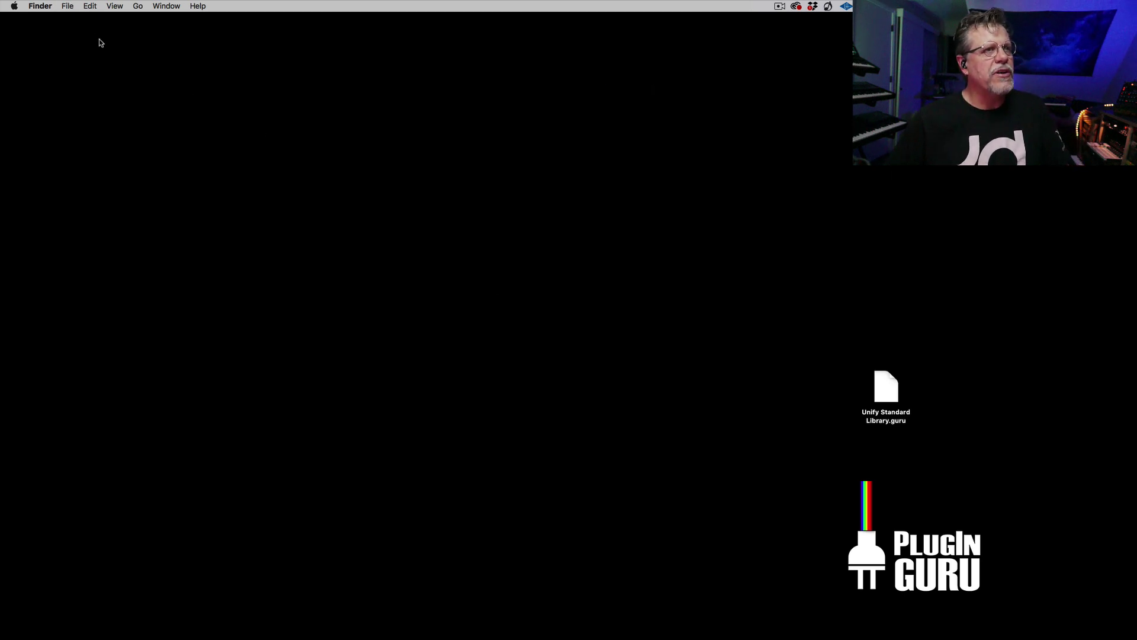
click(135, 6)
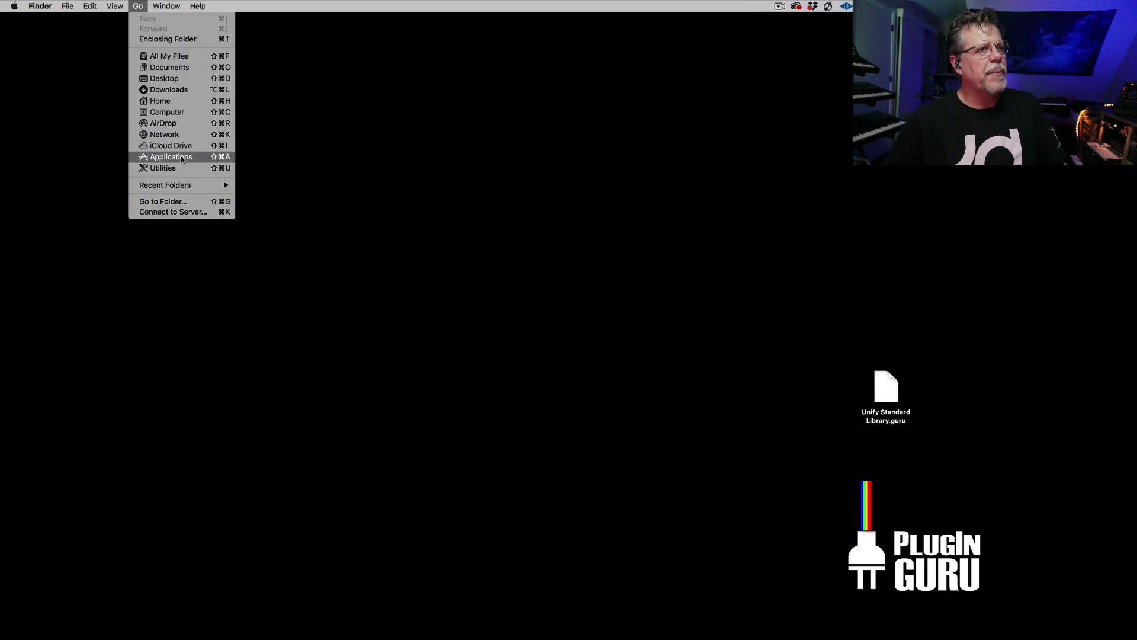
click(171, 157)
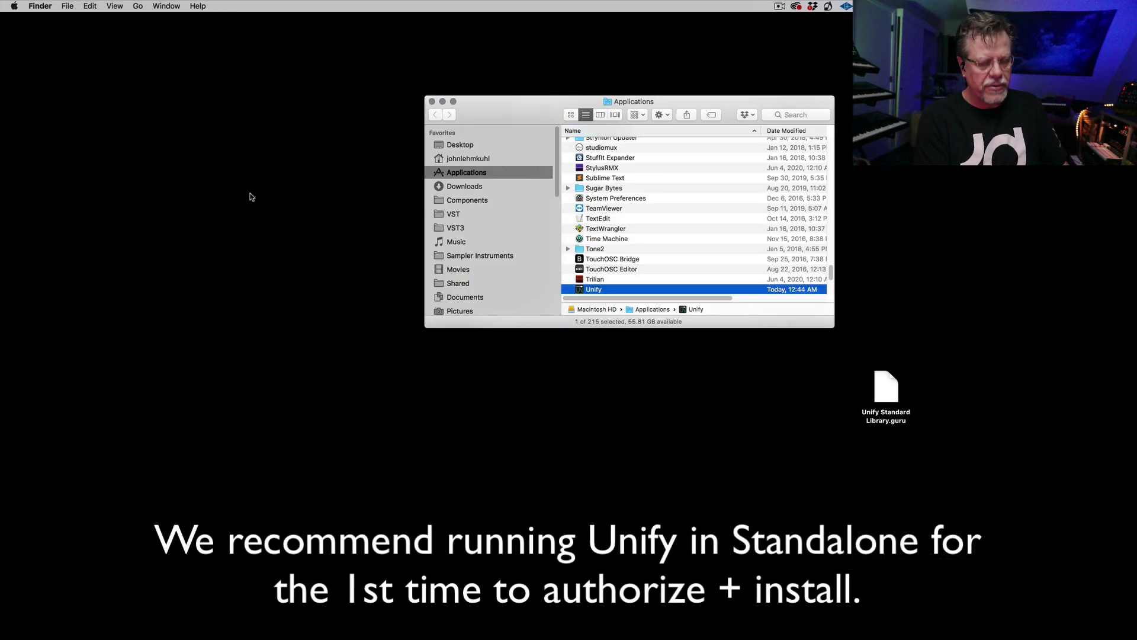
key(super+o)
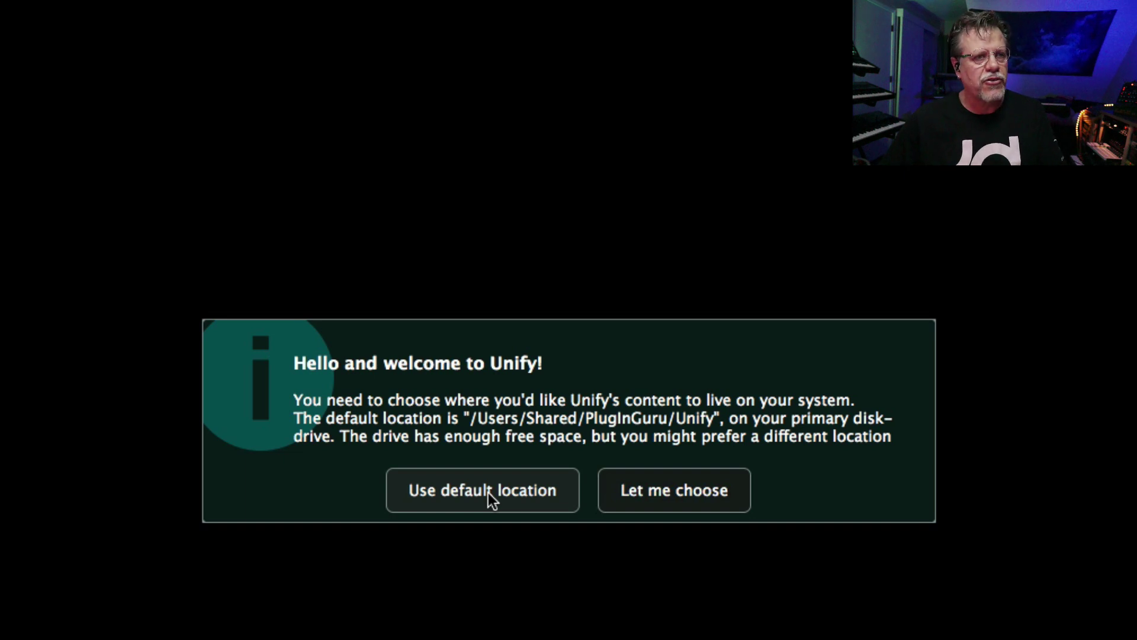
Keep content in the default location and authorize Unify online with the pasted licence key
click(491, 496)
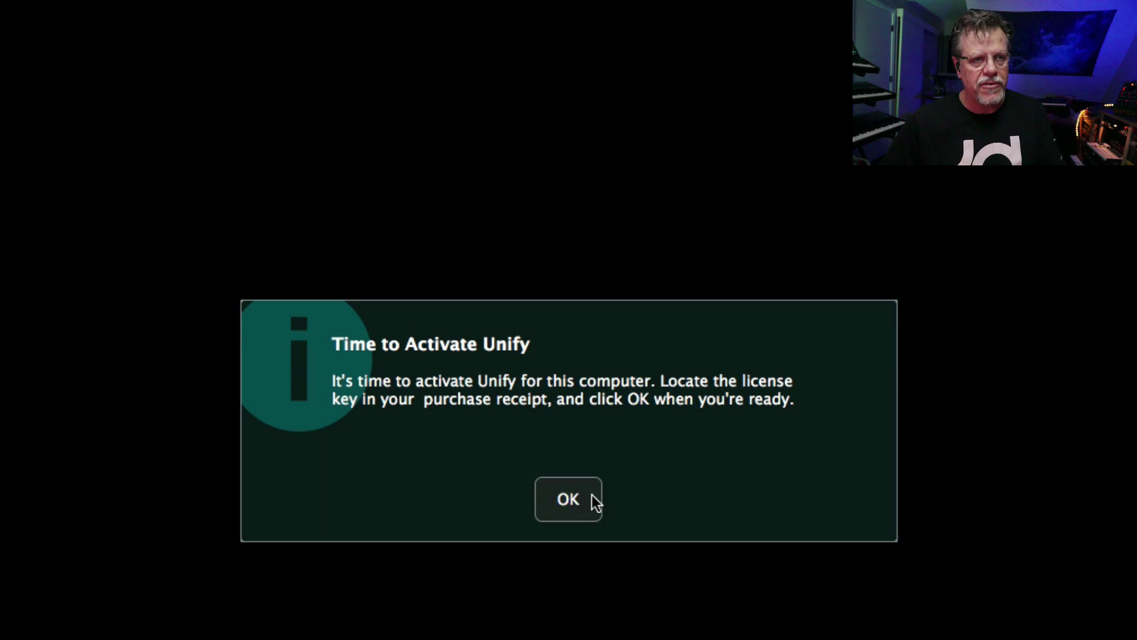
click(574, 506)
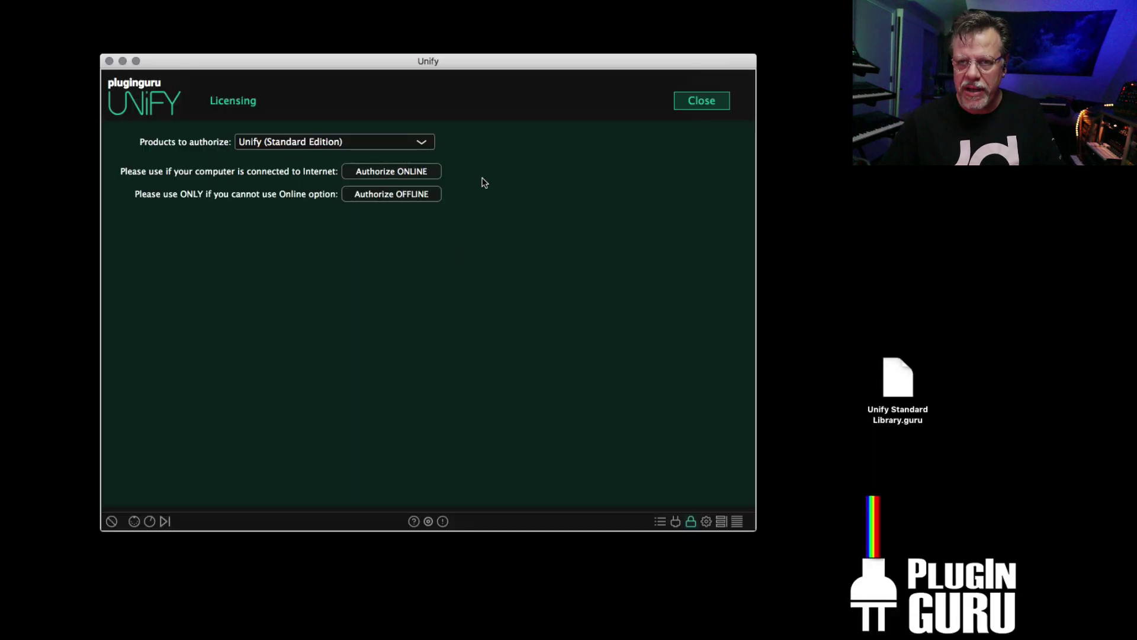
click(397, 173)
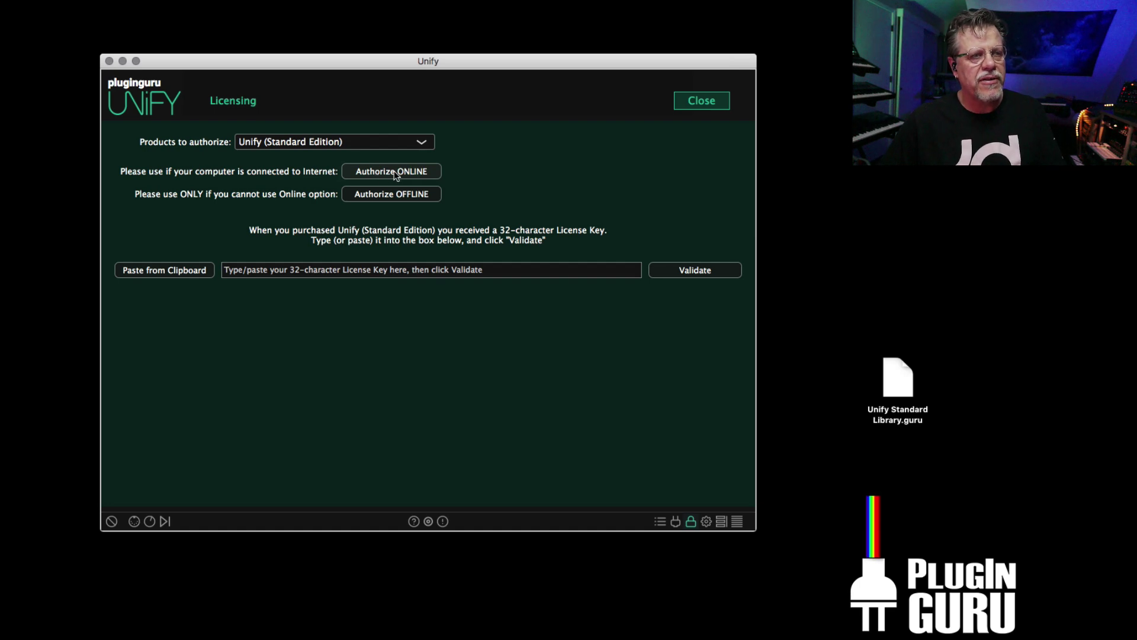
click(168, 266)
click(167, 271)
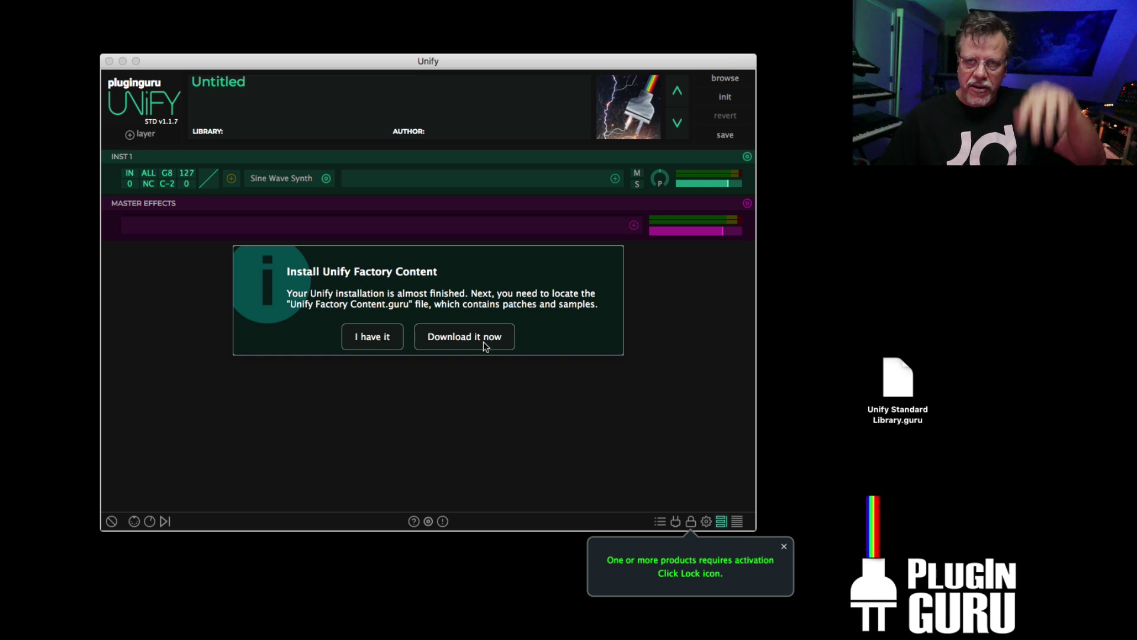
Install the Unify Standard Library by dropping the desktop .guru file onto Unify and confirming
click(370, 338)
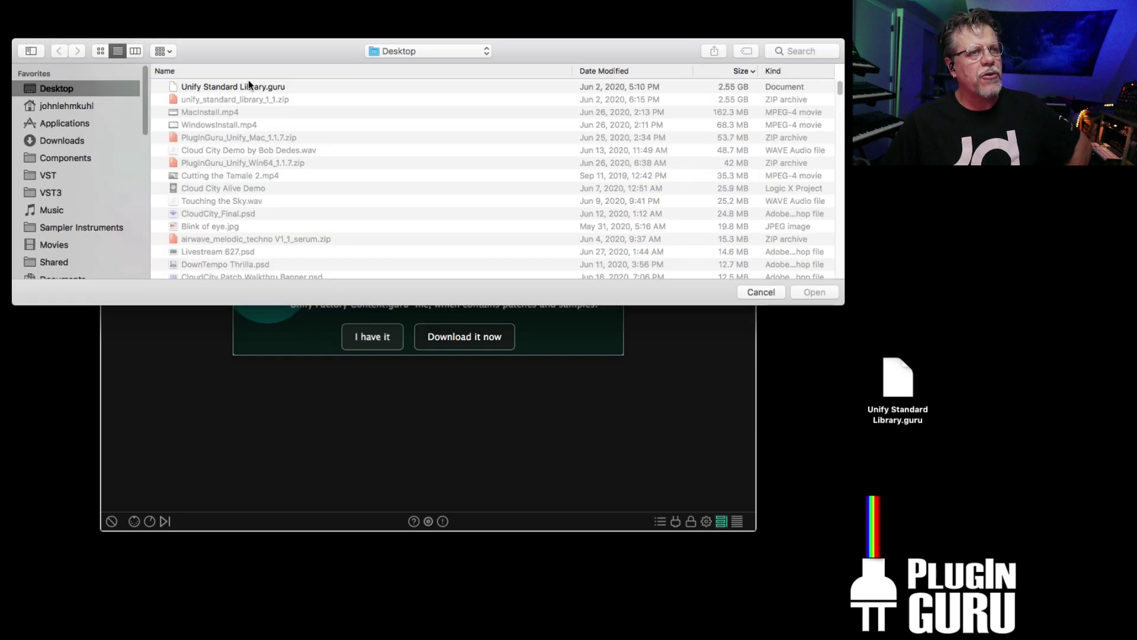
click(762, 293)
click(897, 382)
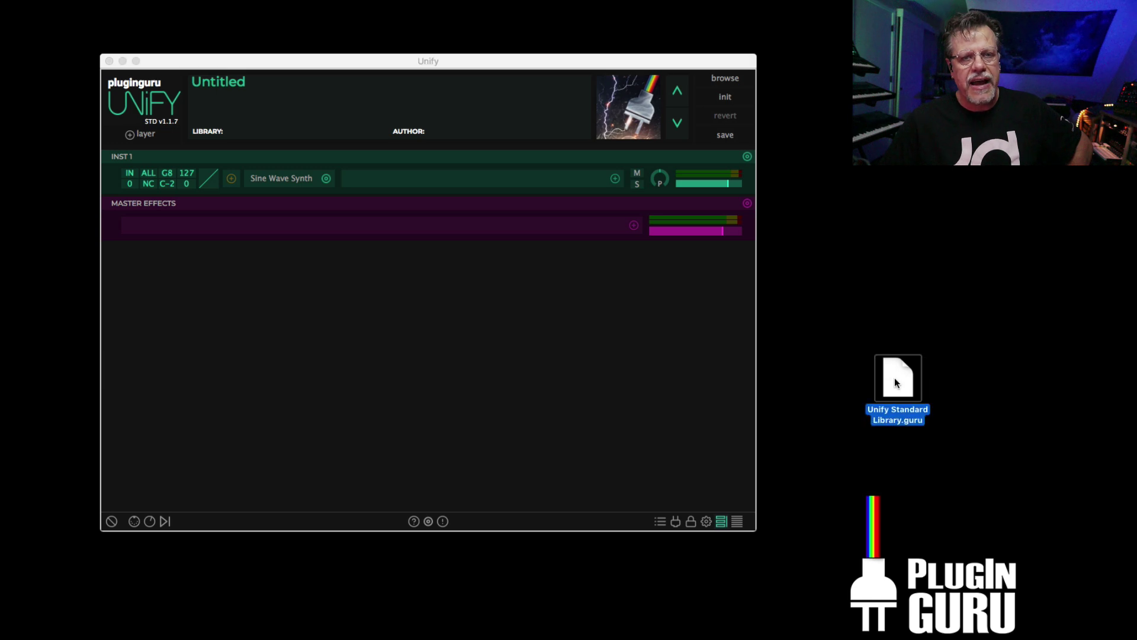
drag(898, 385, 438, 281)
click(398, 343)
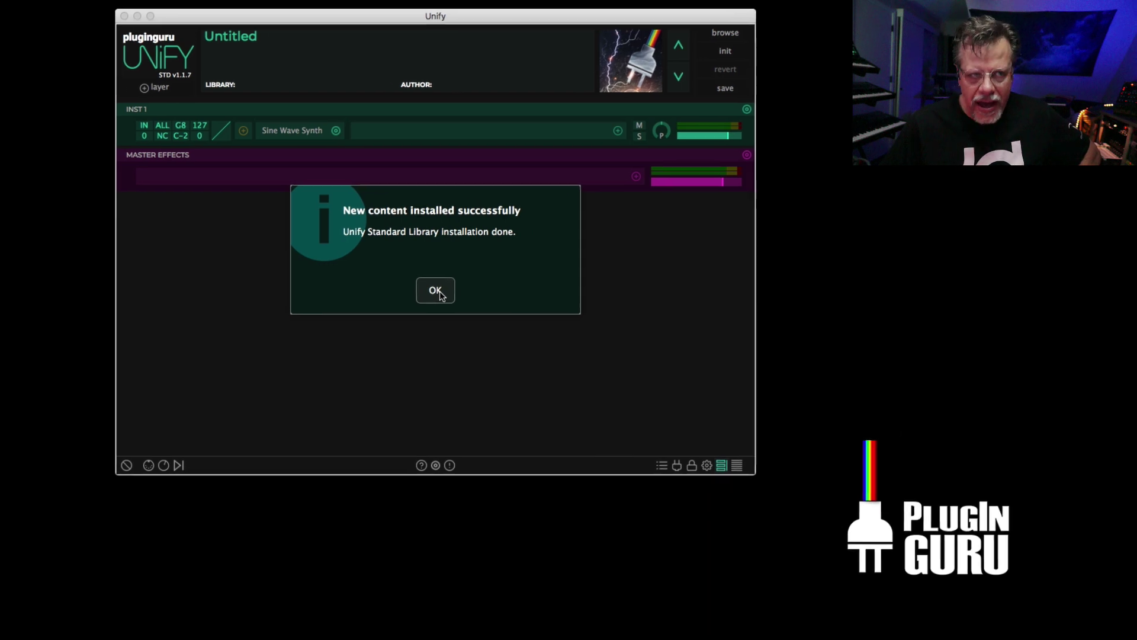
Dismiss the installation notice and rebuild the Unify patch database, then browse the preset list
click(463, 288)
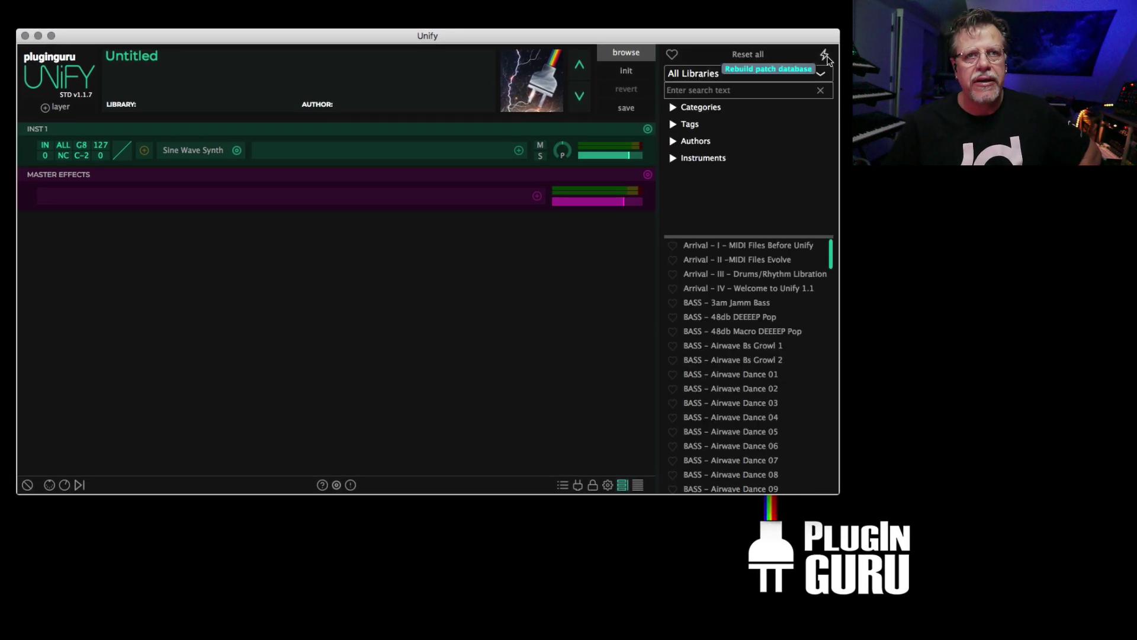
drag(805, 40, 803, 98)
click(824, 112)
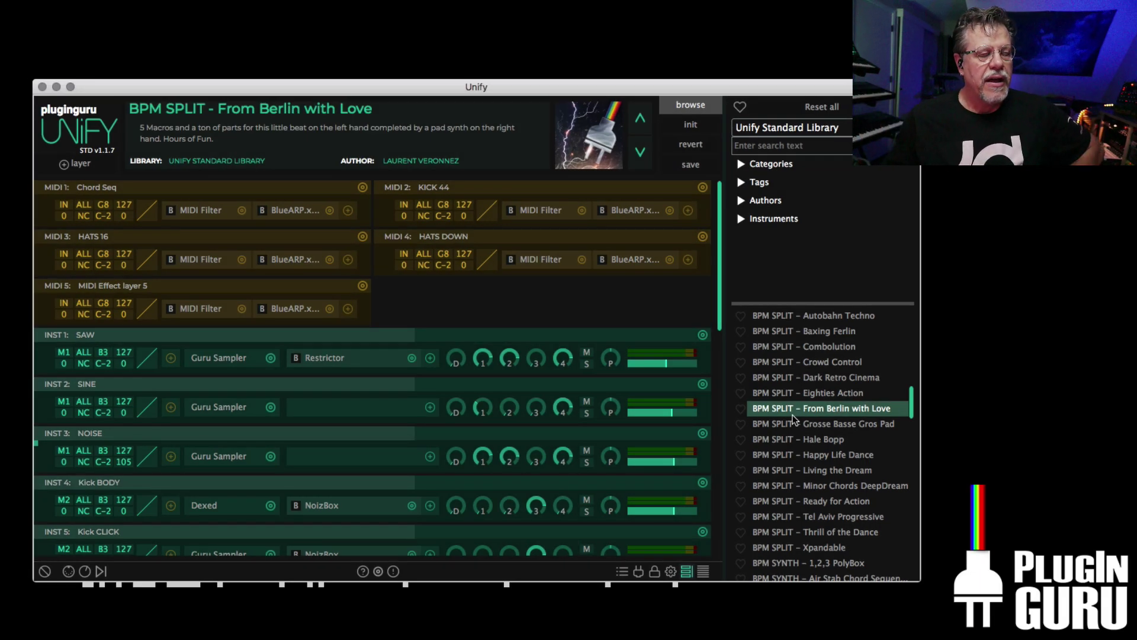
scroll(814, 479, down, 10)
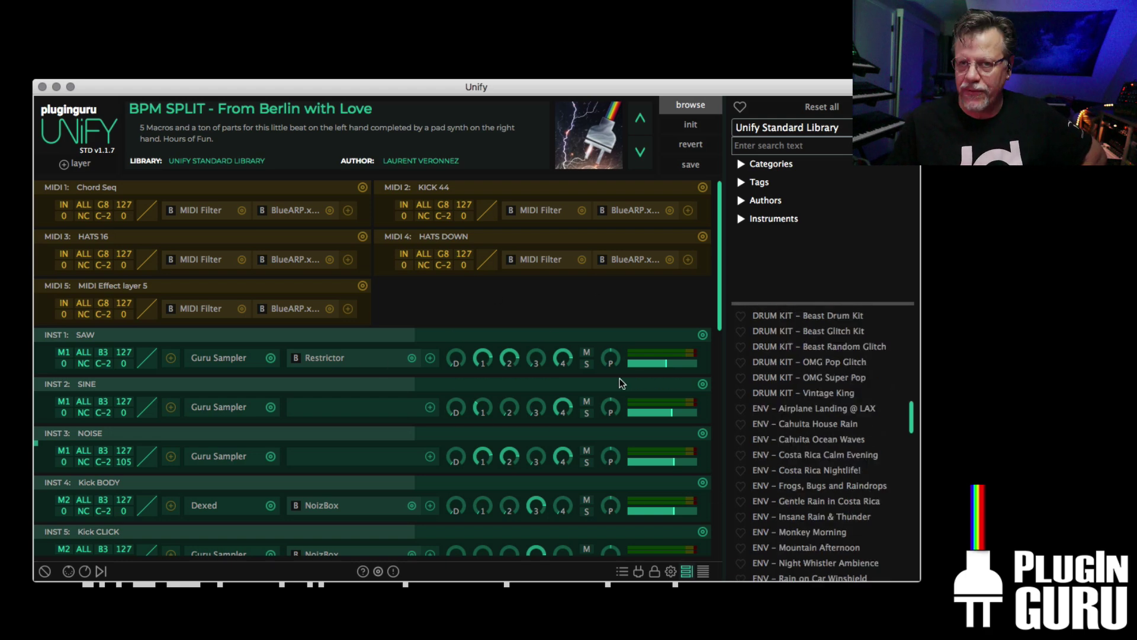
scroll(774, 362, down, 15)
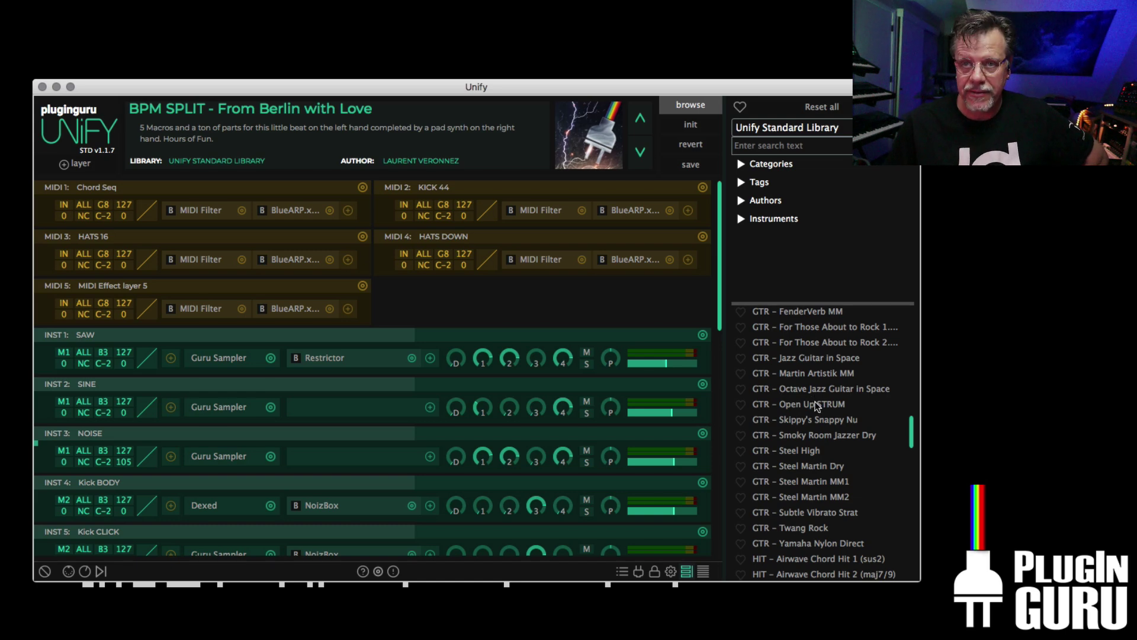
click(638, 572)
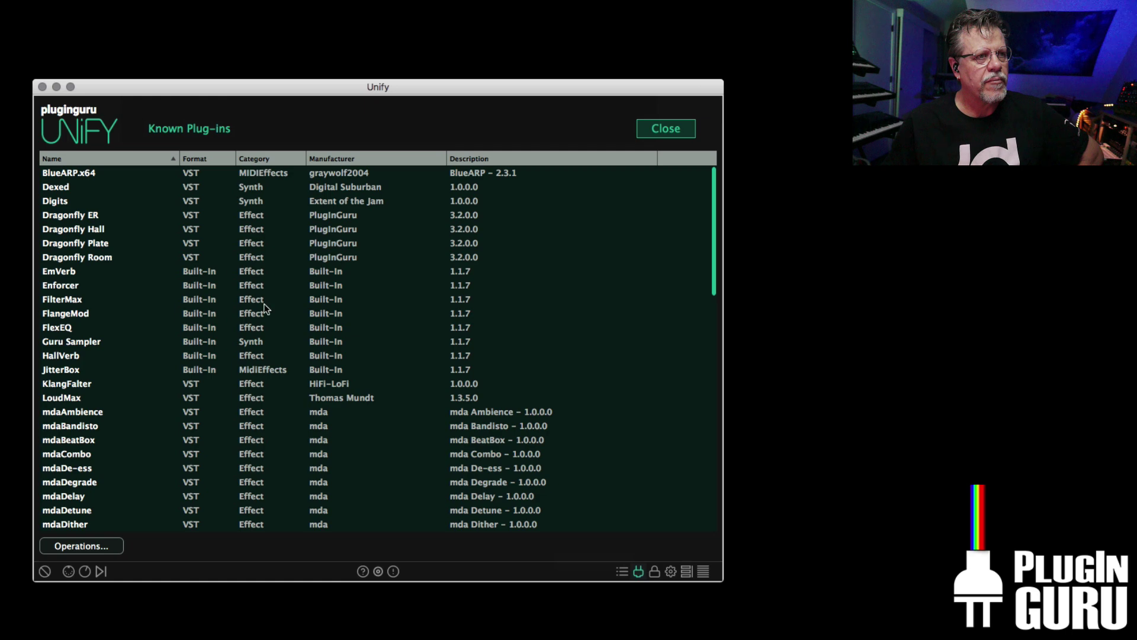
click(96, 547)
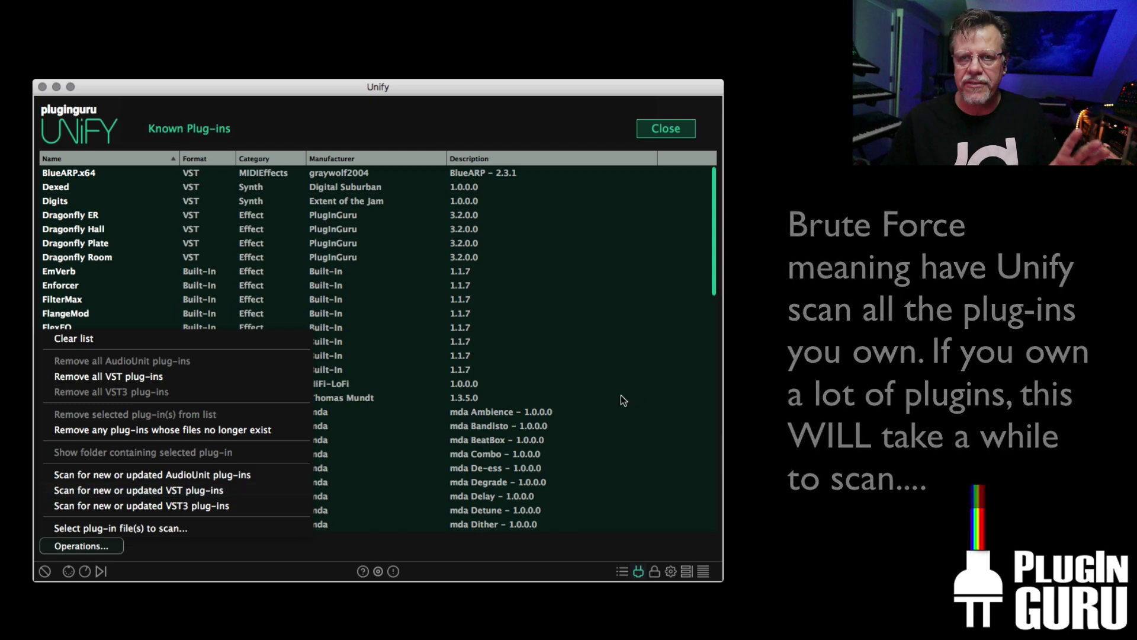
click(638, 356)
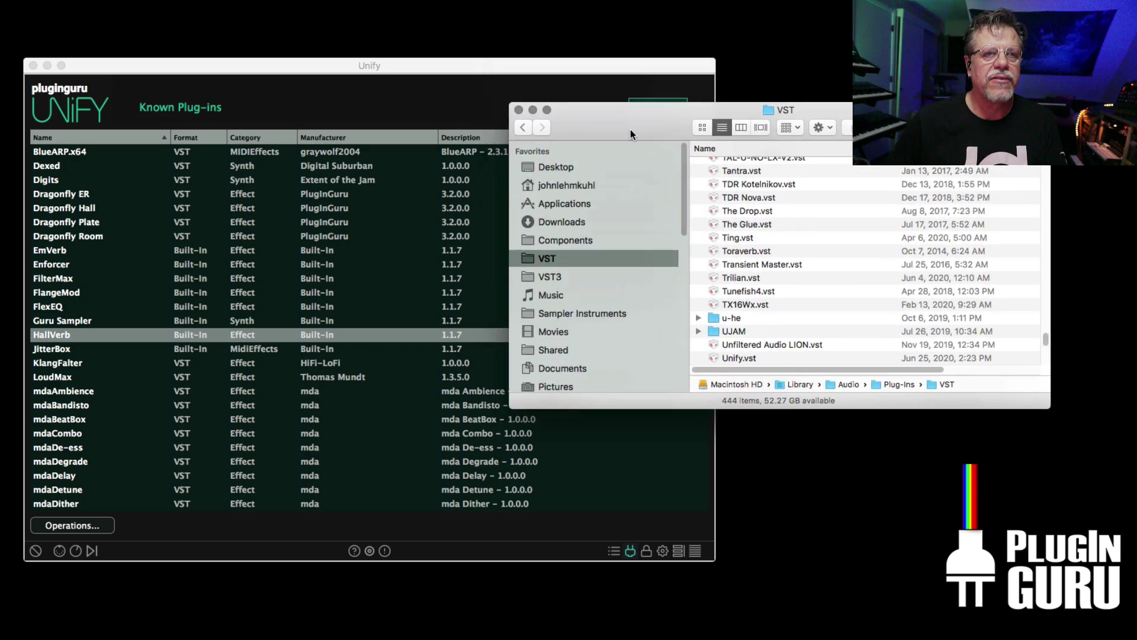
Select ten VST plug-ins: the Valhalla effects, SubLab, Solid EQ, Serum and SerumFX
drag(630, 129, 731, 126)
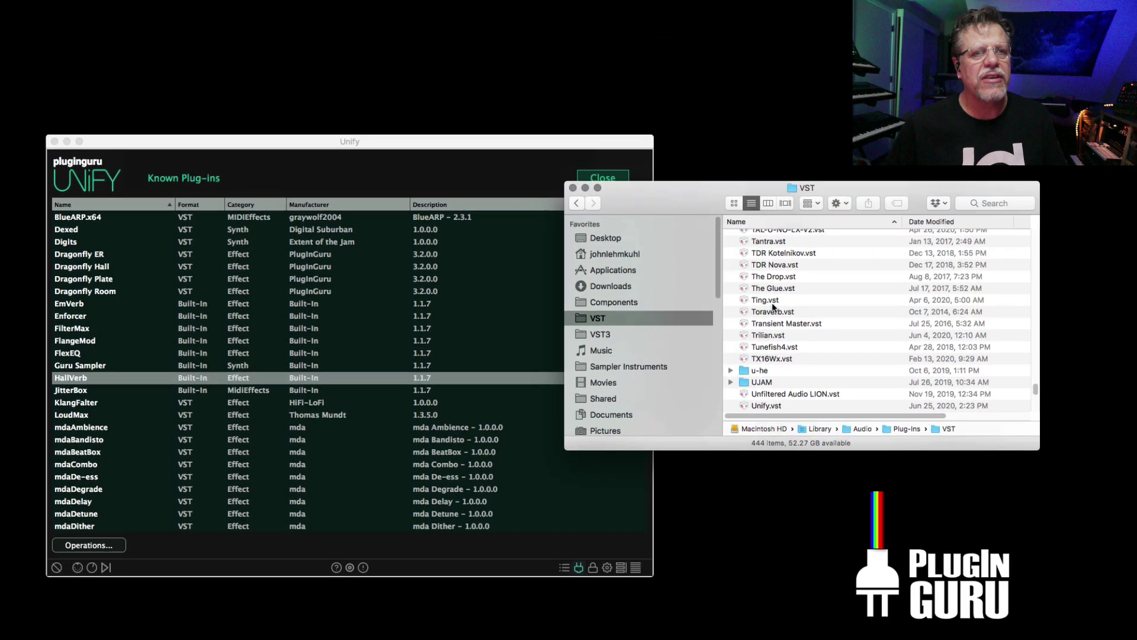
scroll(809, 277, down, 5)
click(777, 330)
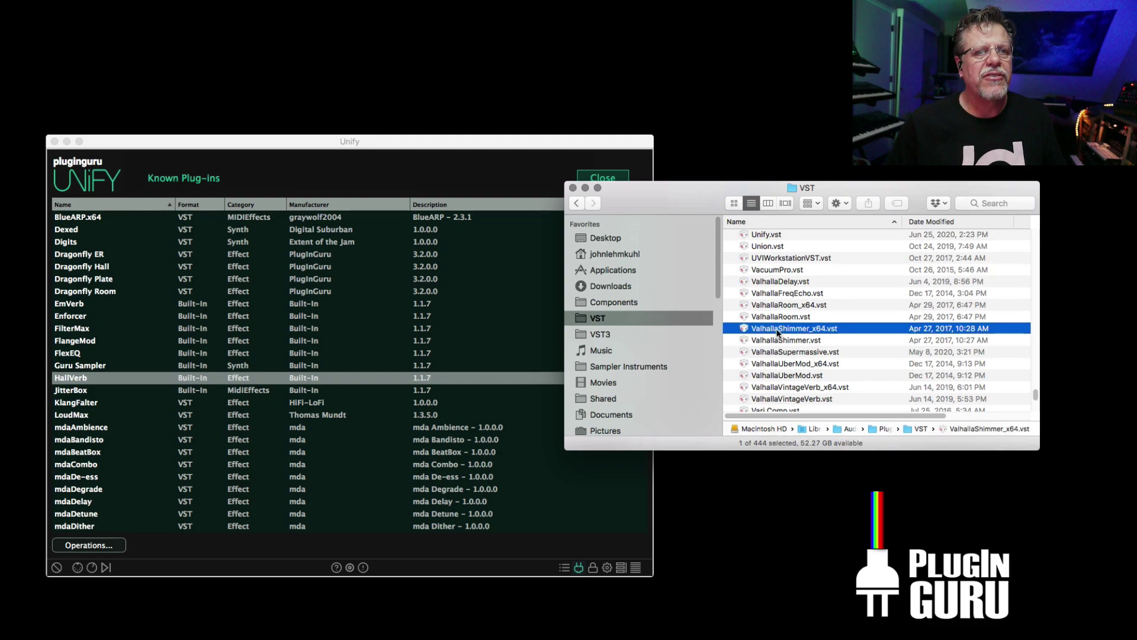
shift+click(766, 378)
scroll(768, 332, up, 3)
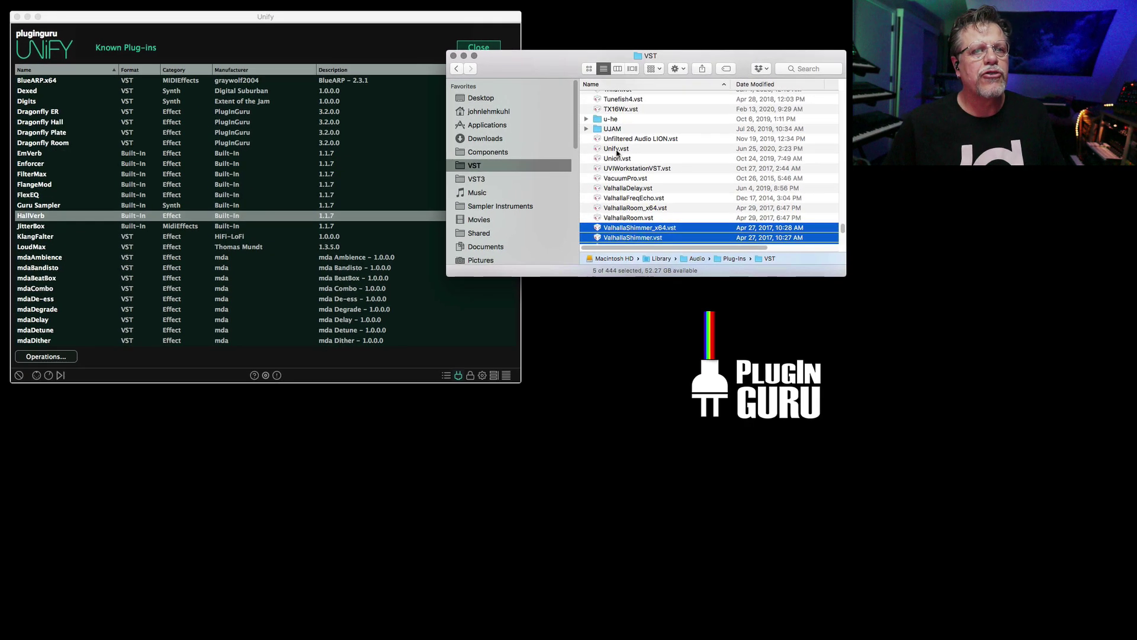
scroll(619, 166, up, 10)
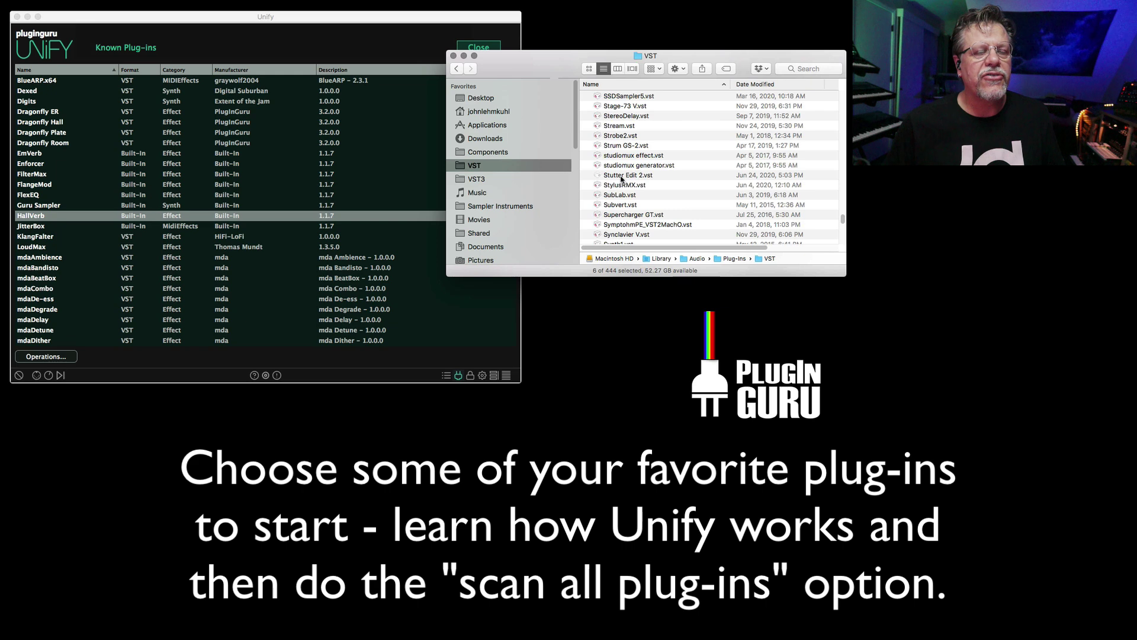
super+click(619, 196)
scroll(621, 191, up, 5)
super+click(618, 164)
scroll(622, 184, up, 5)
super+click(621, 198)
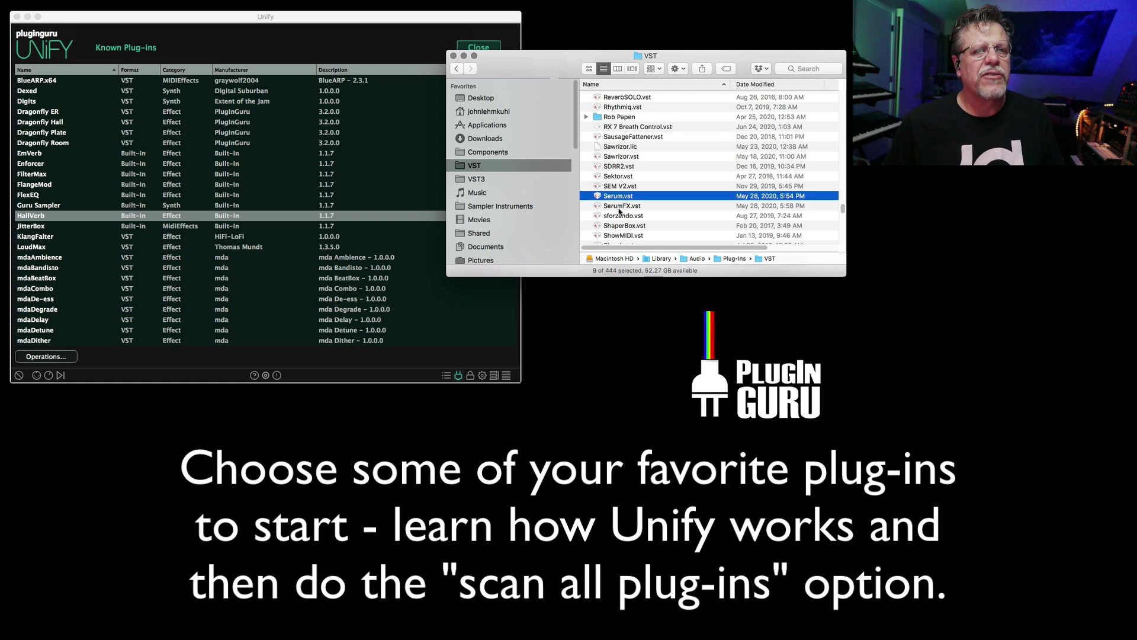
super+click(616, 205)
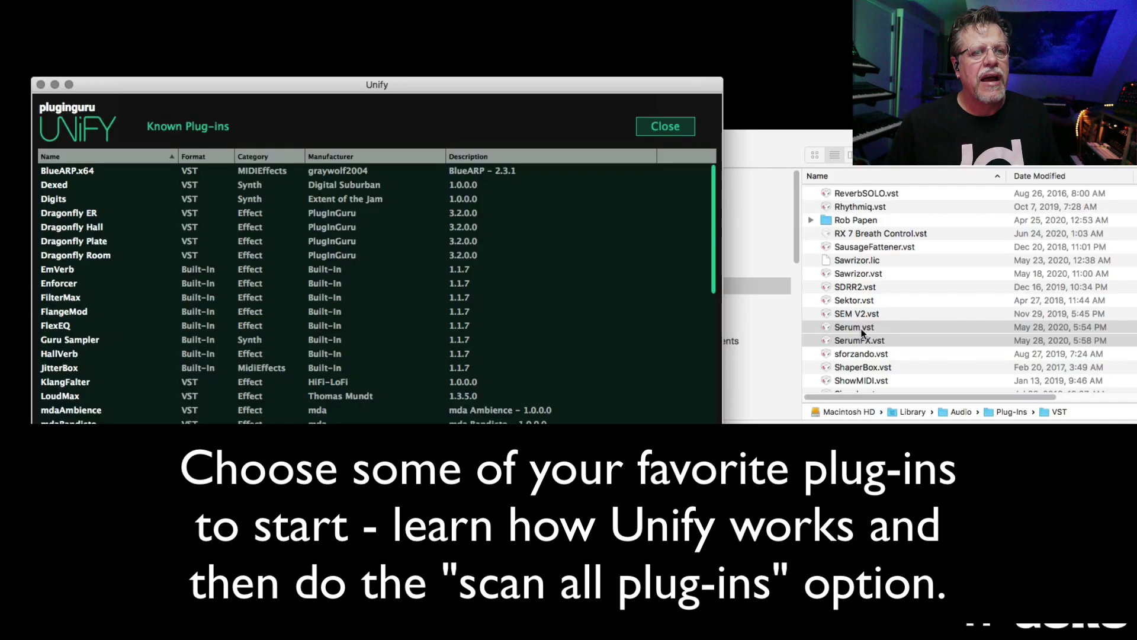
Add the ten selected plug-ins to Unify's Known Plug-ins list and close it
drag(862, 330, 408, 283)
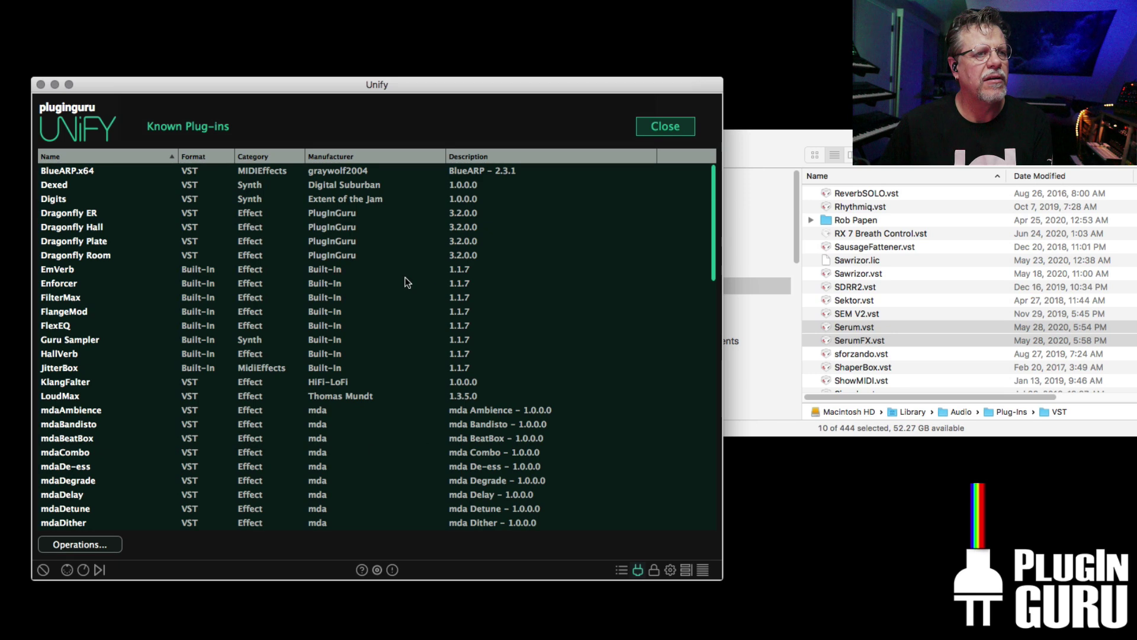
click(879, 326)
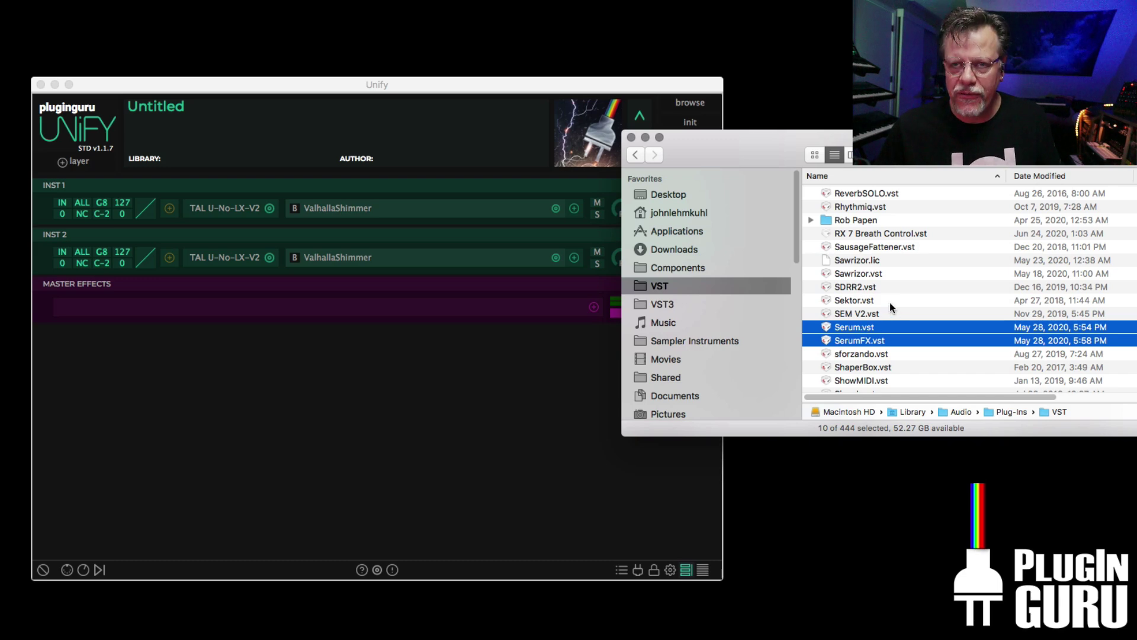
scroll(885, 303, up, 3)
scroll(884, 305, up, 5)
Start a background scan of both VST folders for new or updated plug-ins
key(super+w)
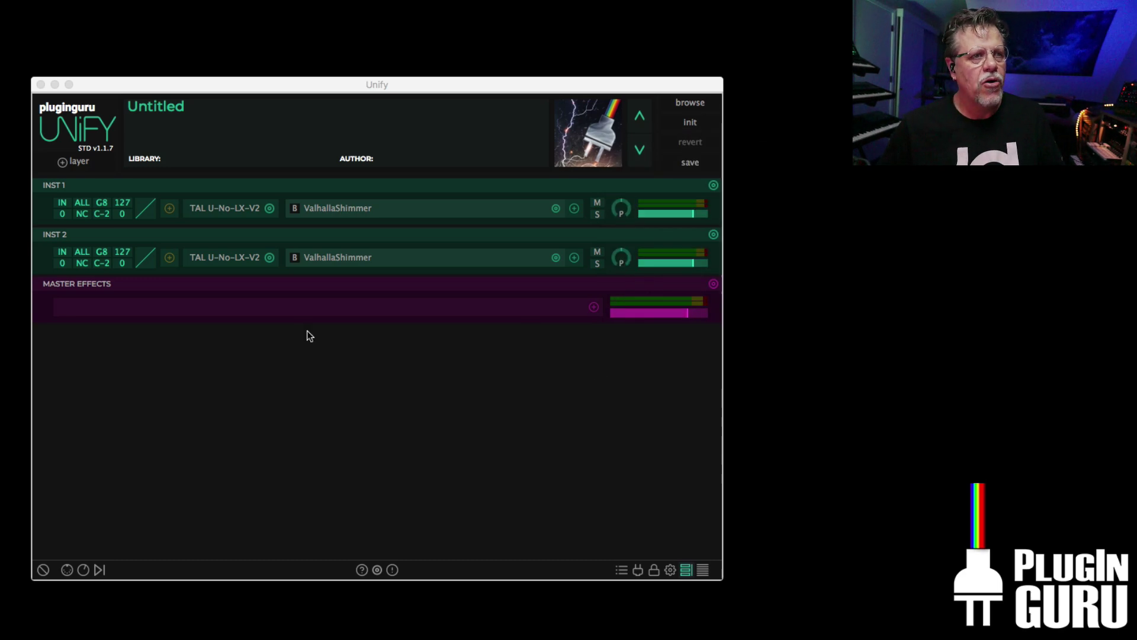
click(637, 570)
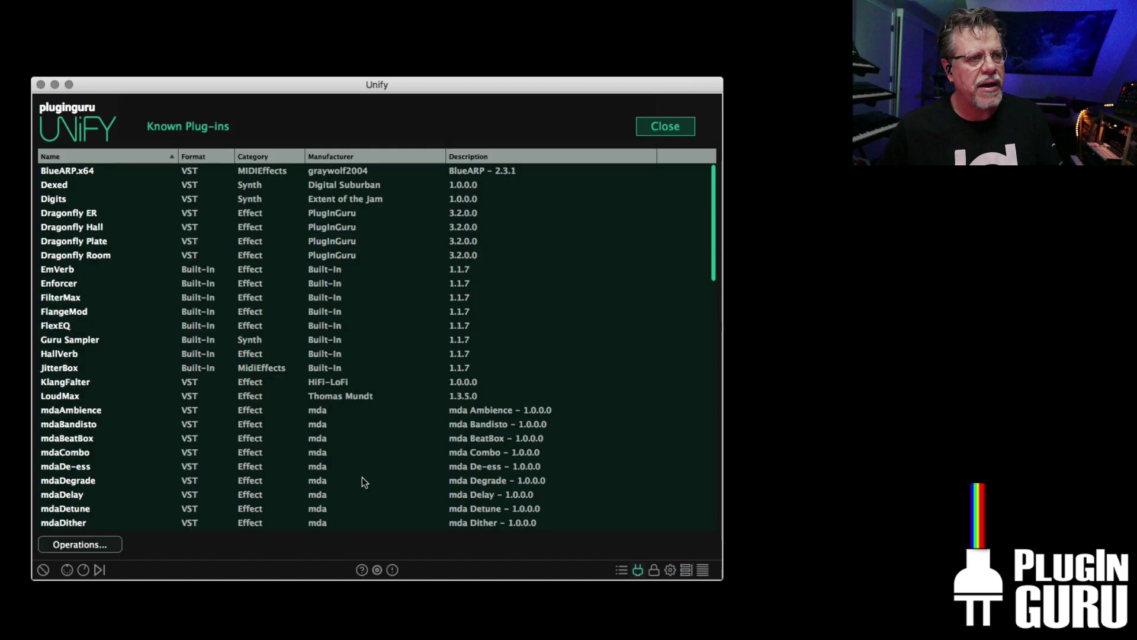
click(83, 545)
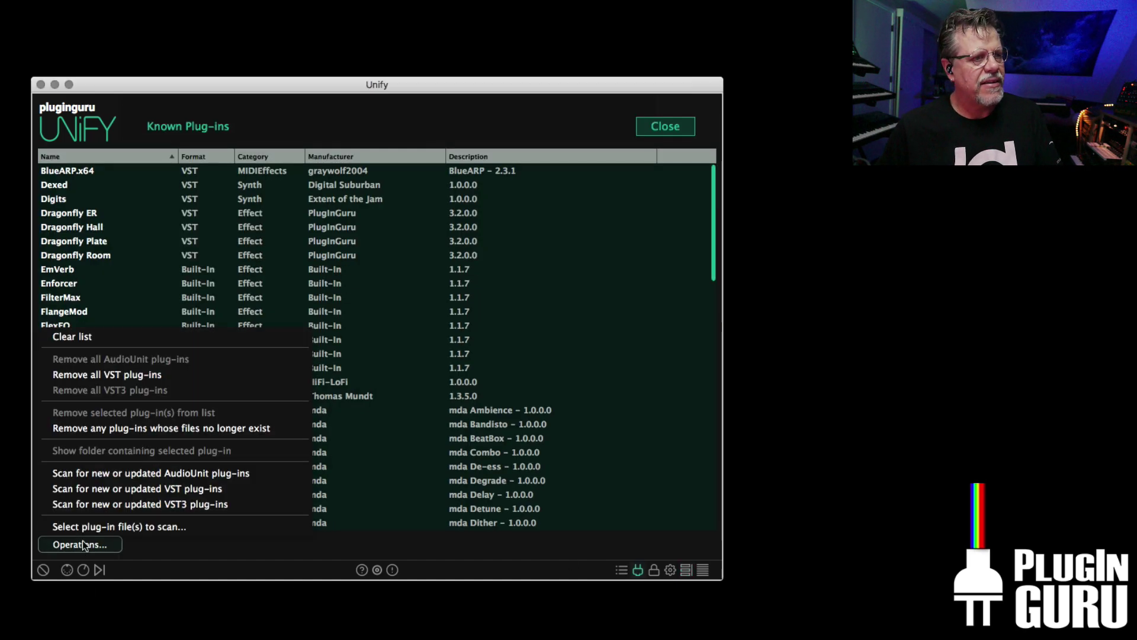
click(191, 489)
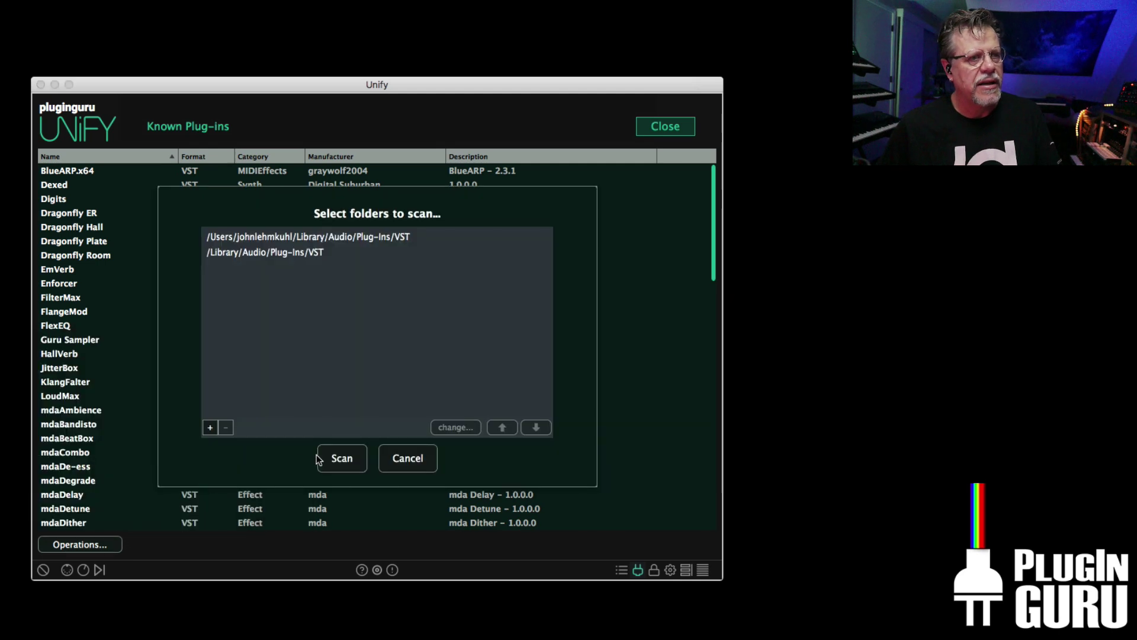
click(337, 462)
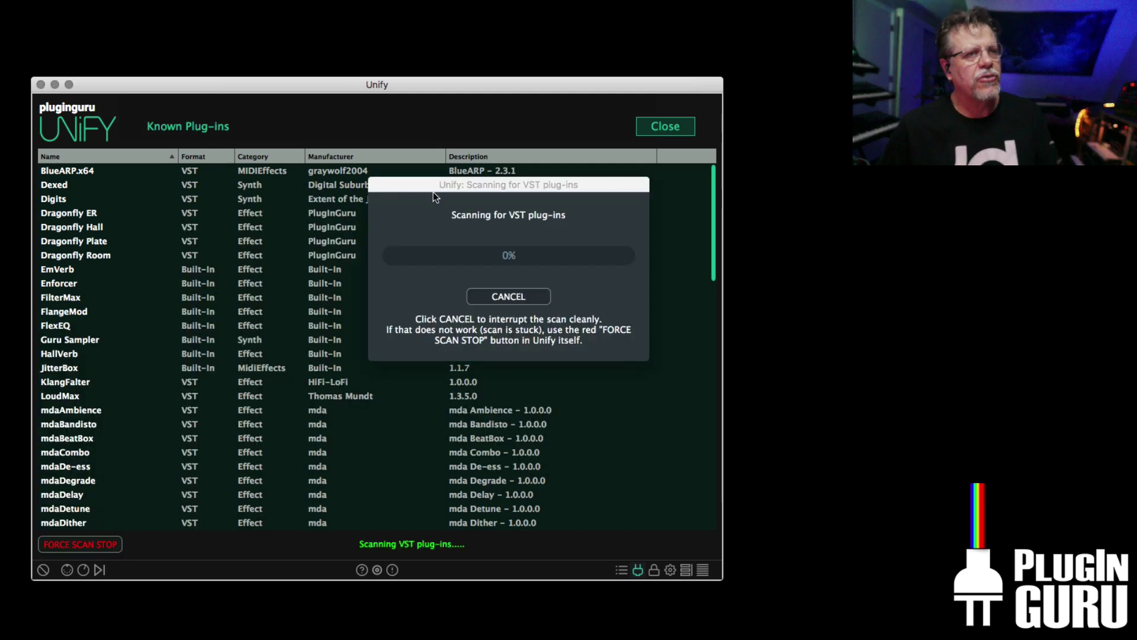
drag(436, 195, 0, 0)
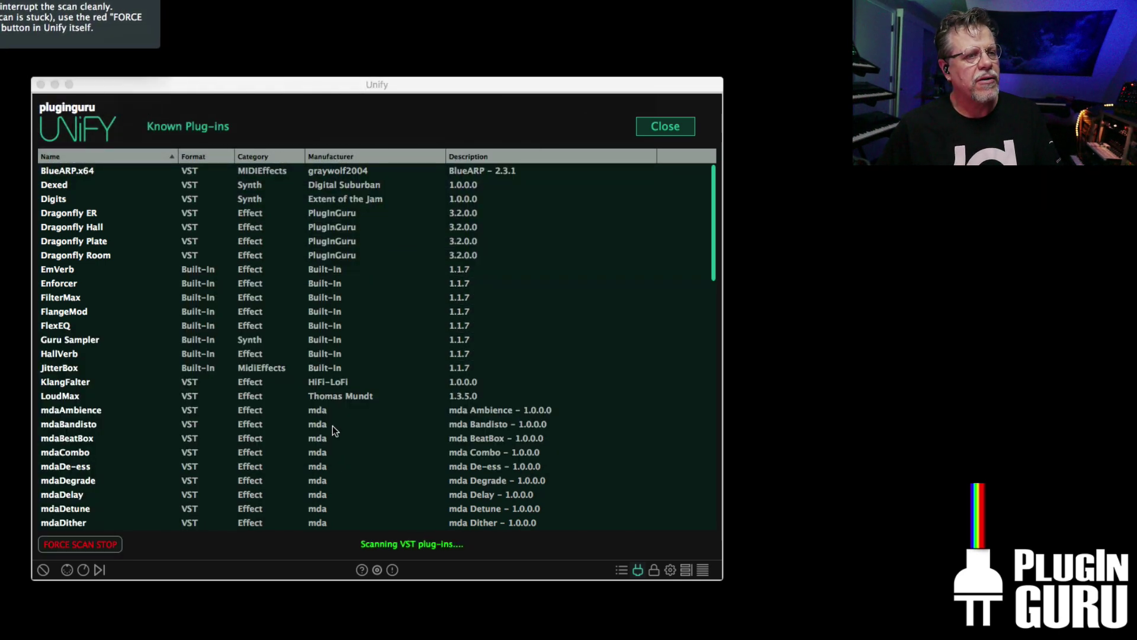
click(665, 126)
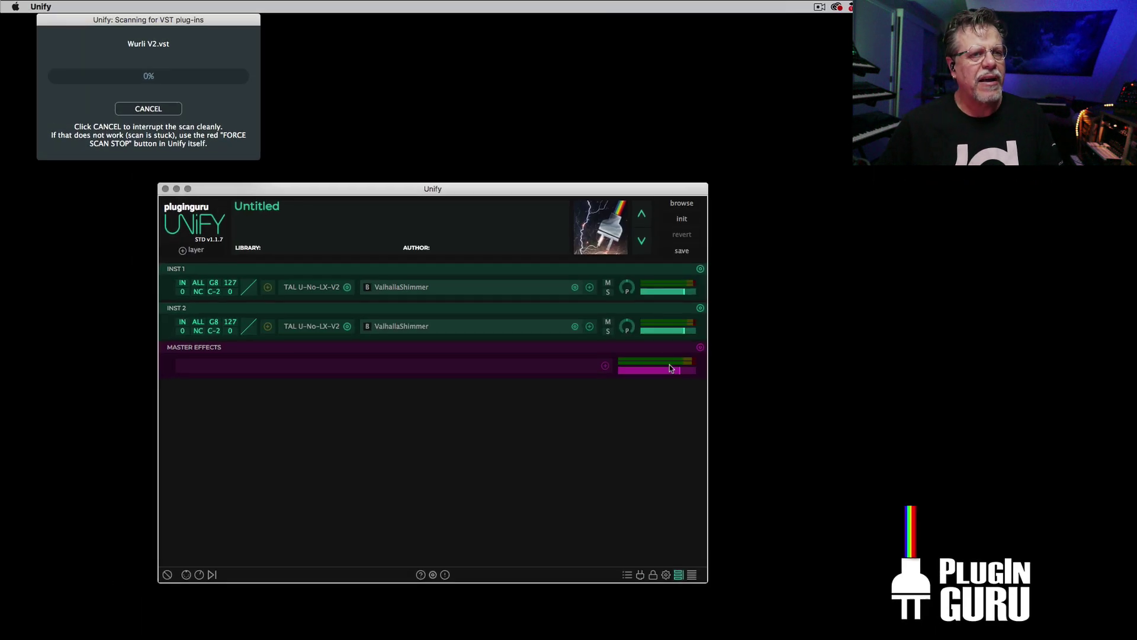
Load the GTR - Steel Martin MM1 preset while the scan progress window sits over Unify
click(677, 205)
scroll(785, 407, down, 5)
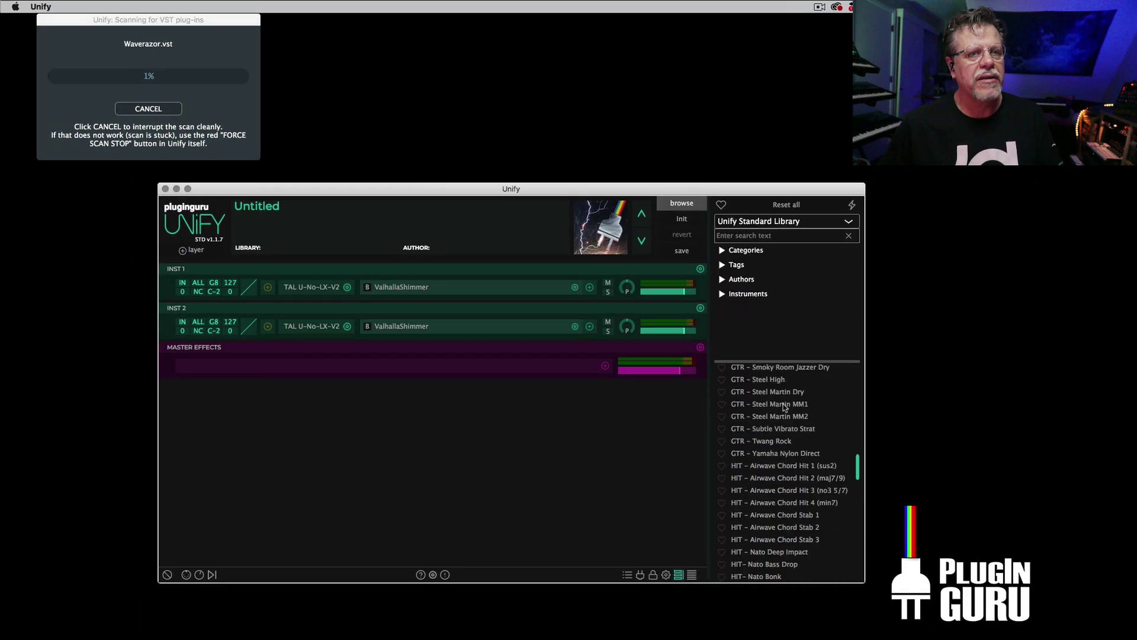
click(784, 405)
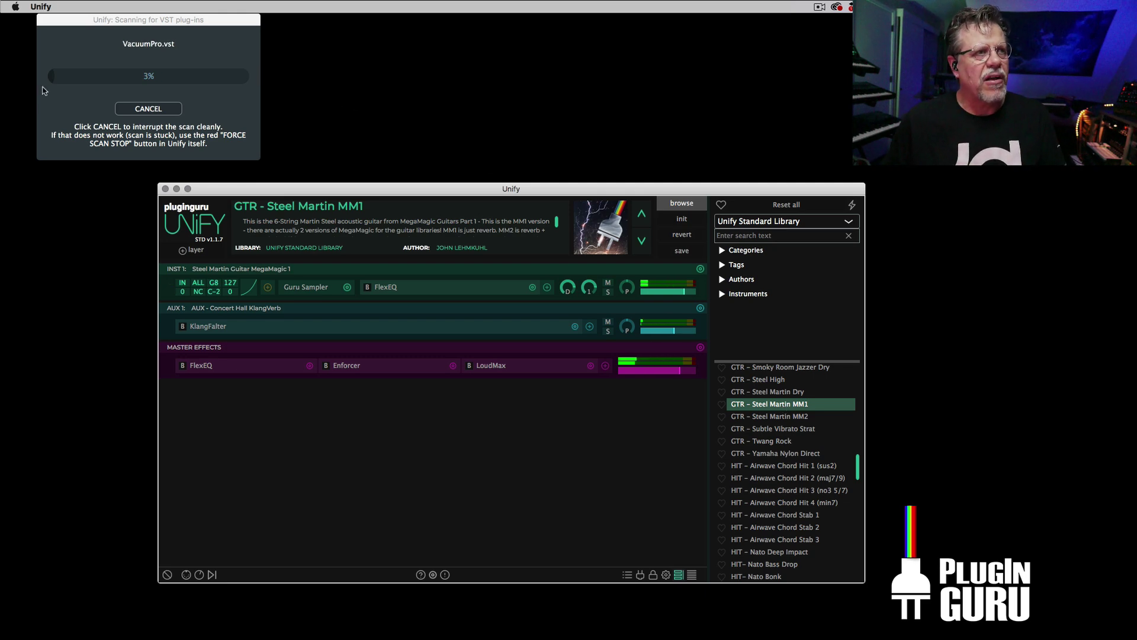
drag(113, 20, 499, 368)
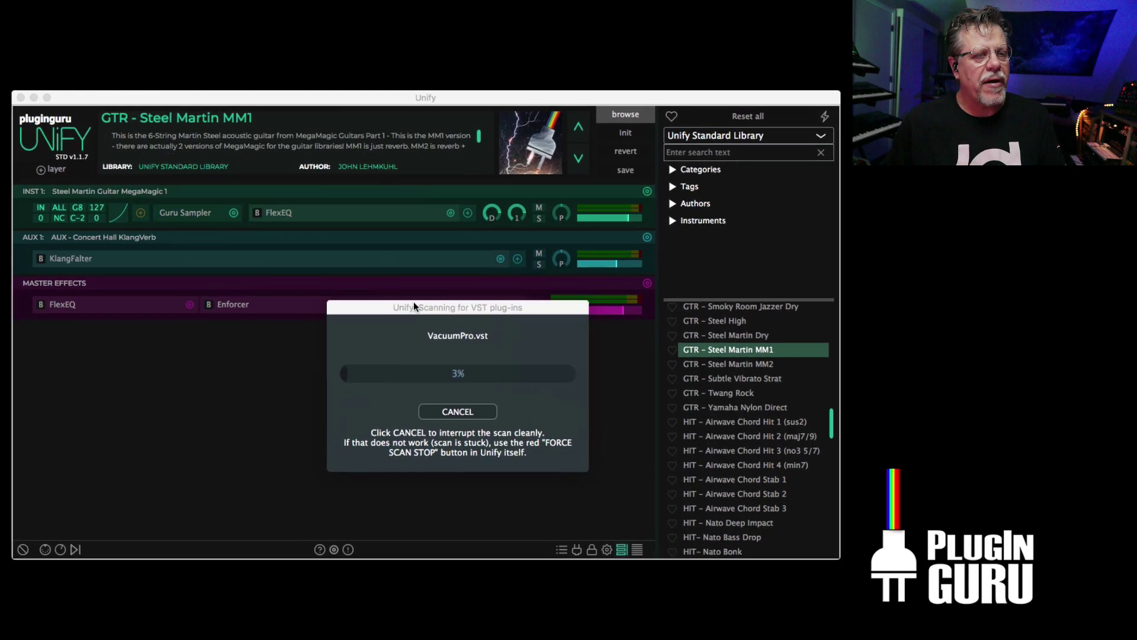
drag(414, 302, 408, 305)
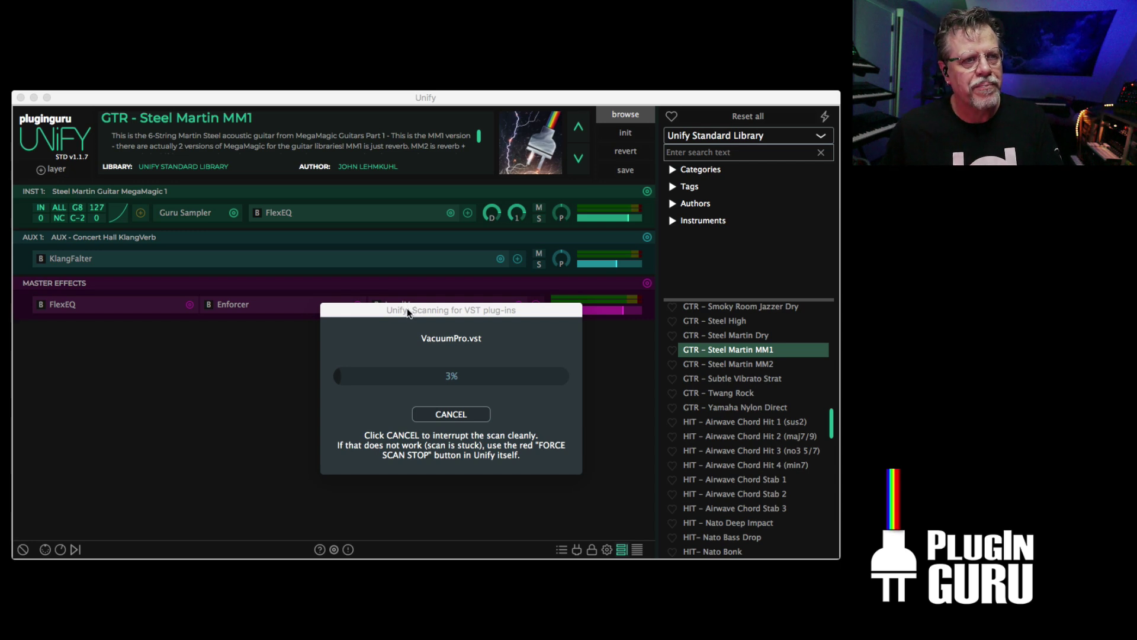